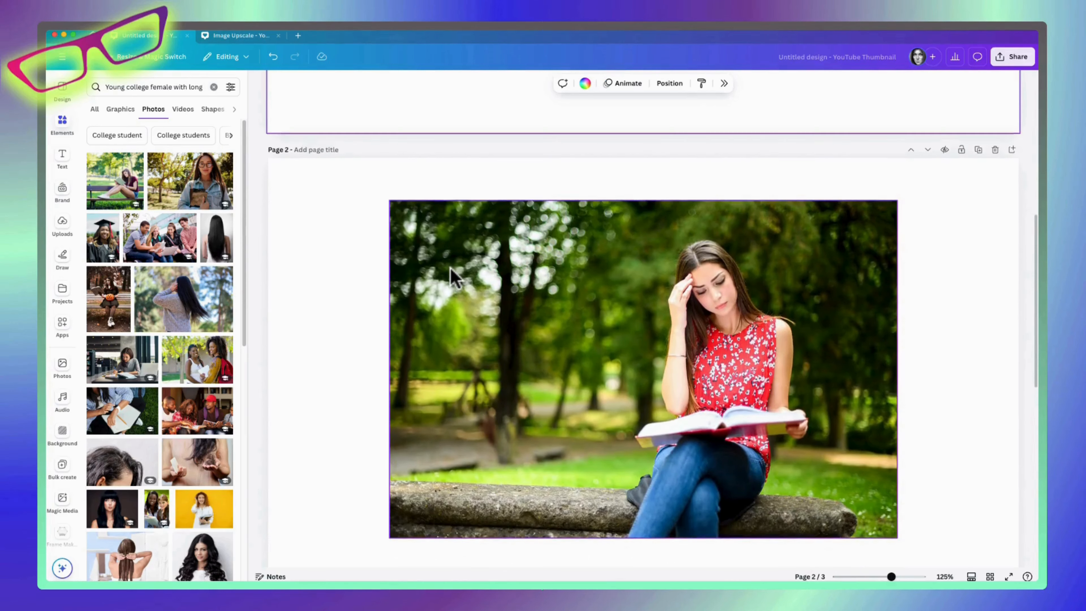
# - Move the page 2 photo into the upper-left corner of its page
pyautogui.scroll(-2, 450, 268)
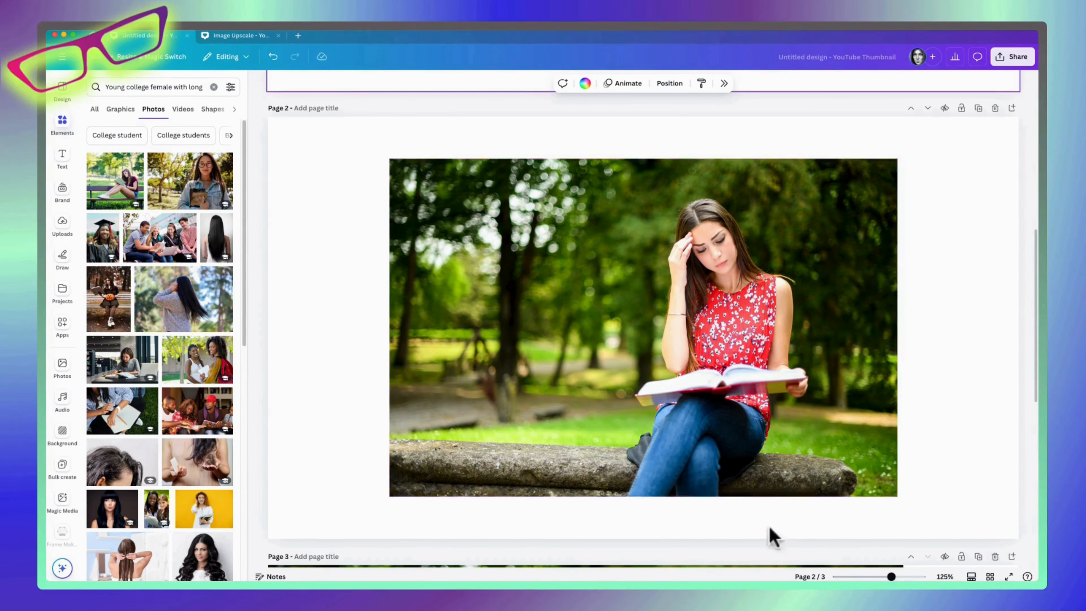
pyautogui.moveTo(891, 576); pyautogui.dragTo(886, 576)
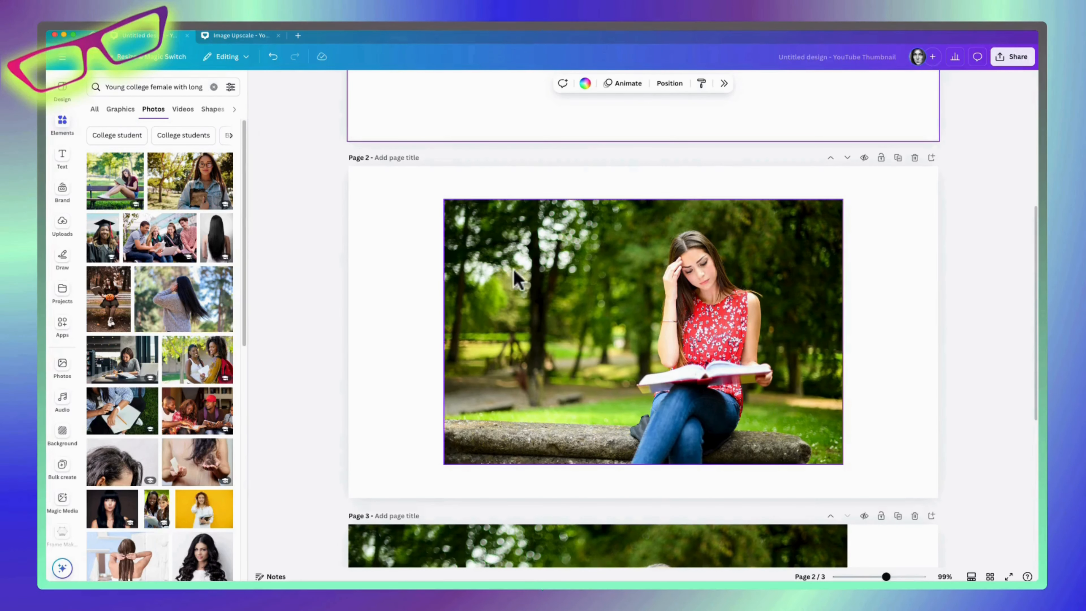
pyautogui.click(659, 336)
pyautogui.moveTo(658, 335); pyautogui.dragTo(566, 287)
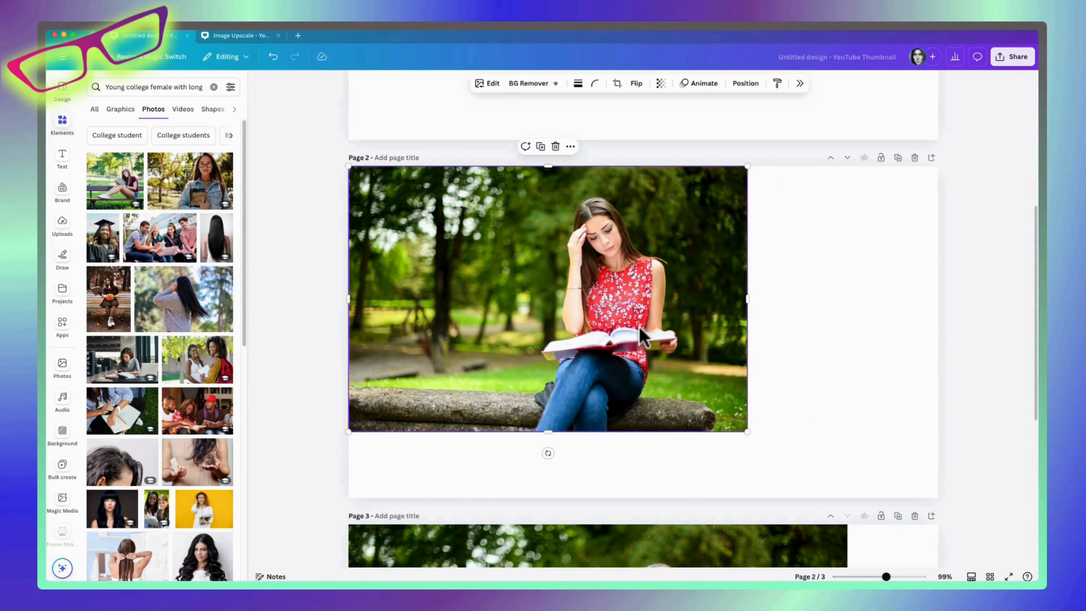
# - Use Magic Expand in Freeform size to extend the page 3 photo across the empty strip to the page's right edge
pyautogui.scroll(-8, 643, 338)
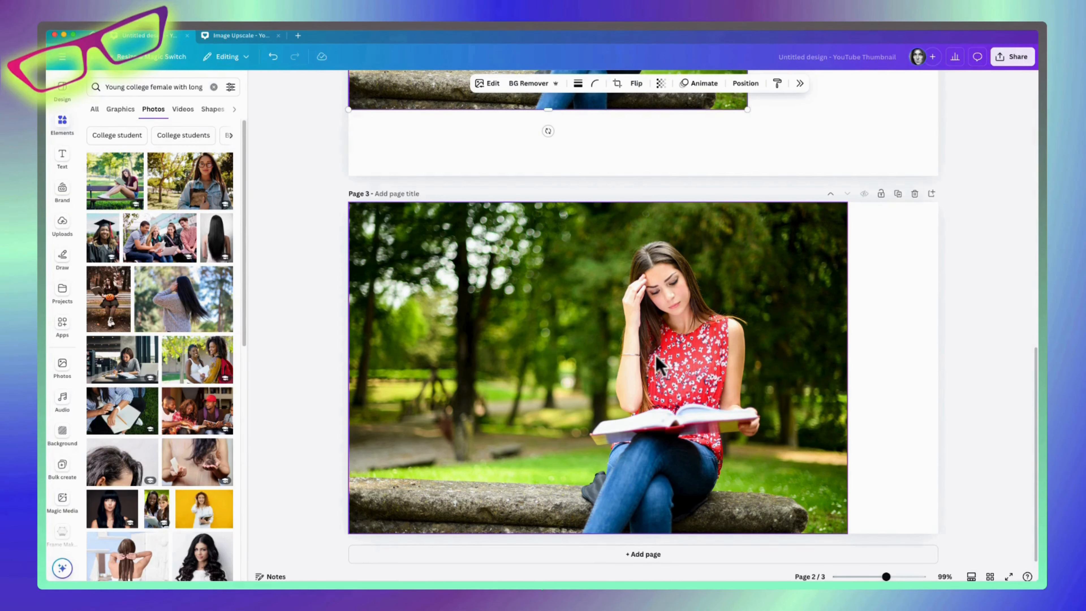
pyautogui.click(655, 375)
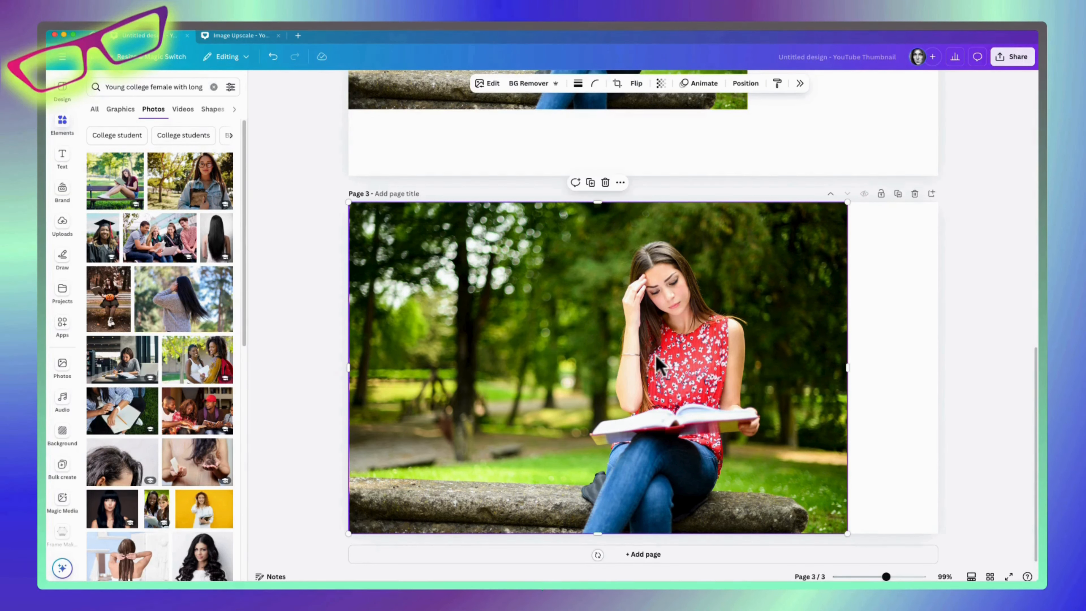
pyautogui.click(488, 84)
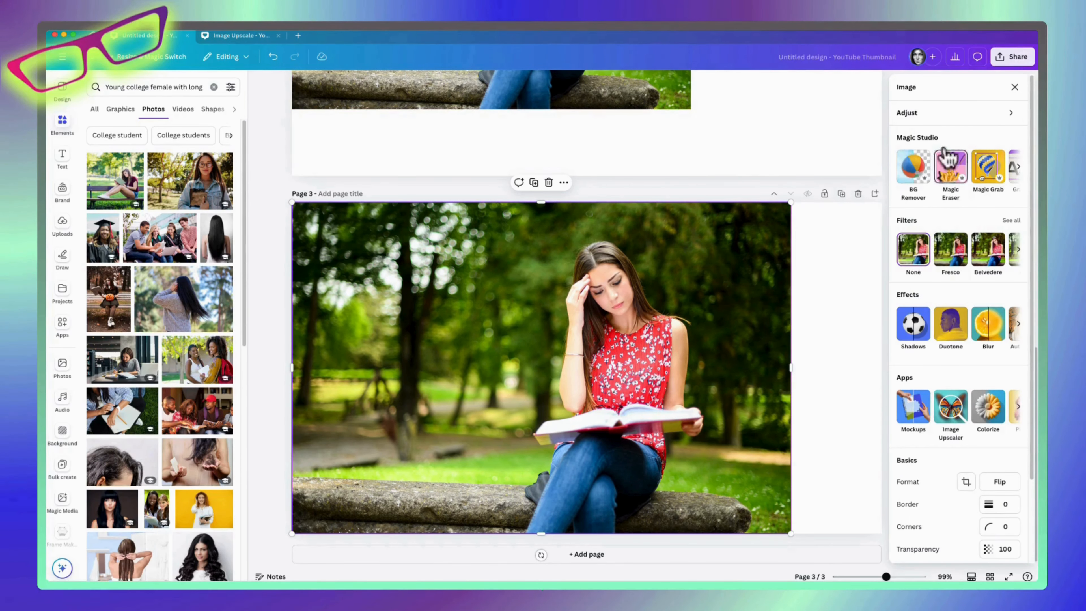
pyautogui.click(1018, 169)
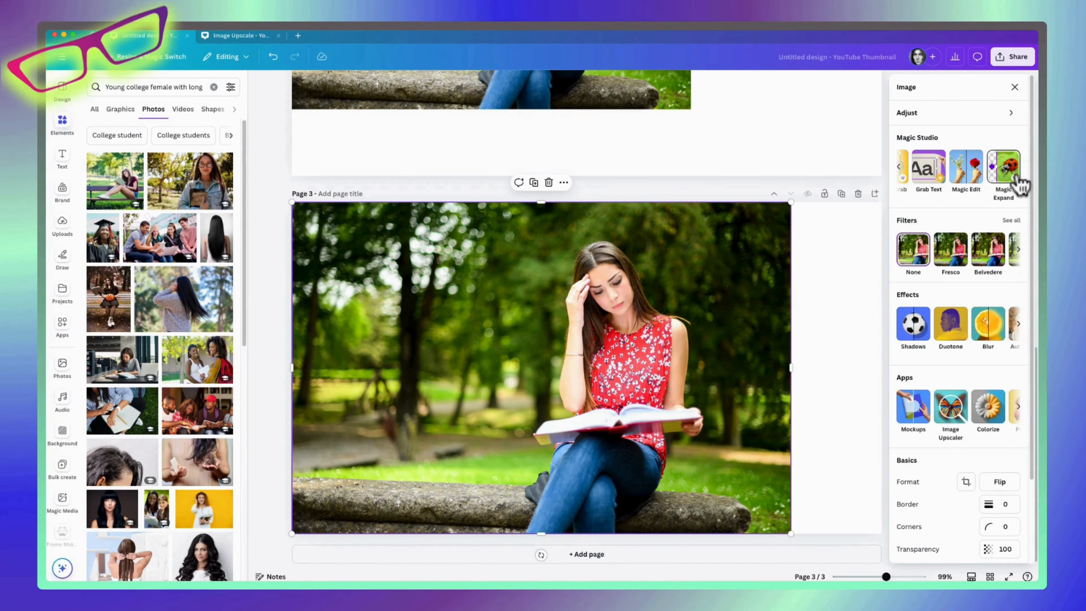
pyautogui.click(1014, 181)
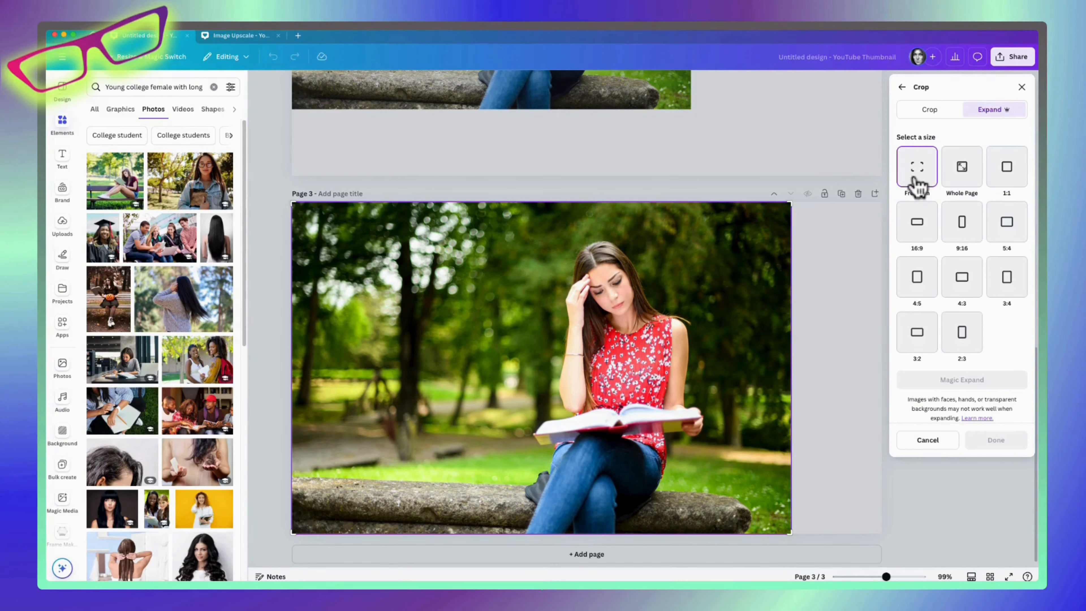
pyautogui.moveTo(789, 535); pyautogui.dragTo(881, 537)
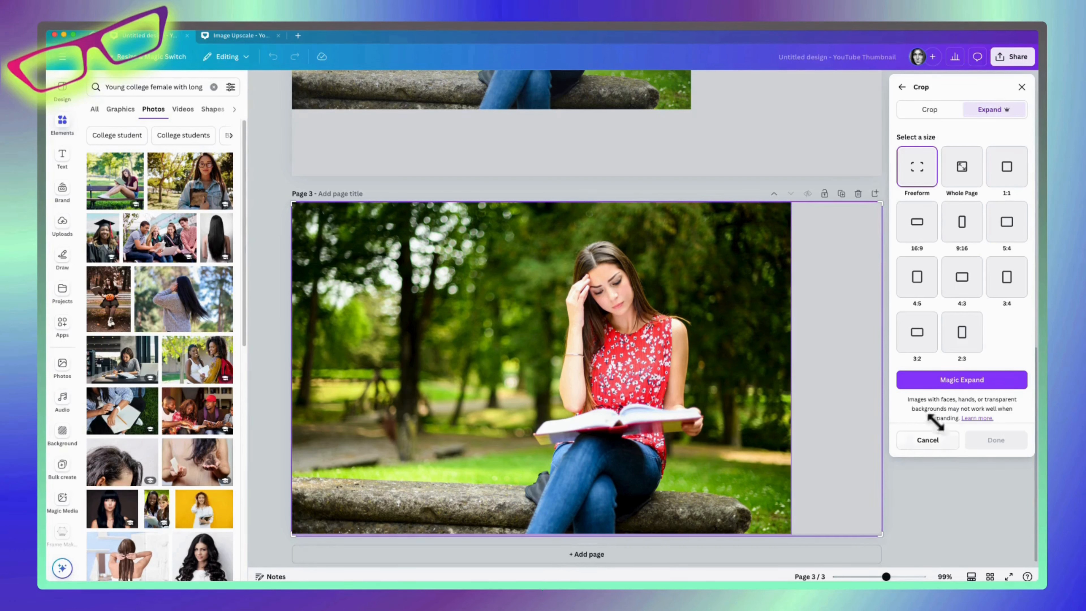
pyautogui.click(971, 380)
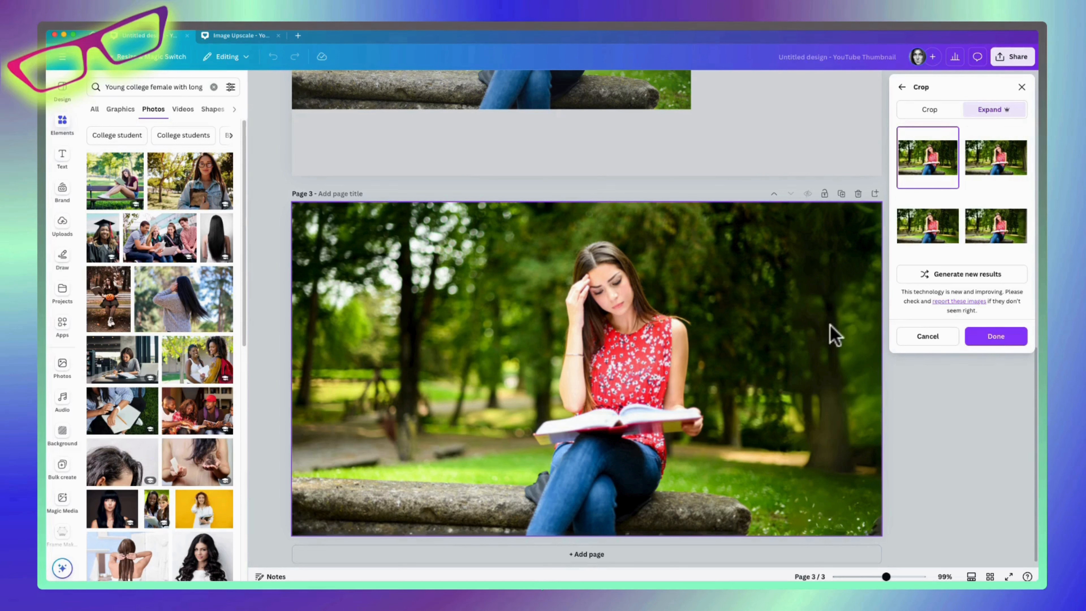
# - Compare the four generated expansions and apply the first one to the page 3 photo
pyautogui.click(993, 171)
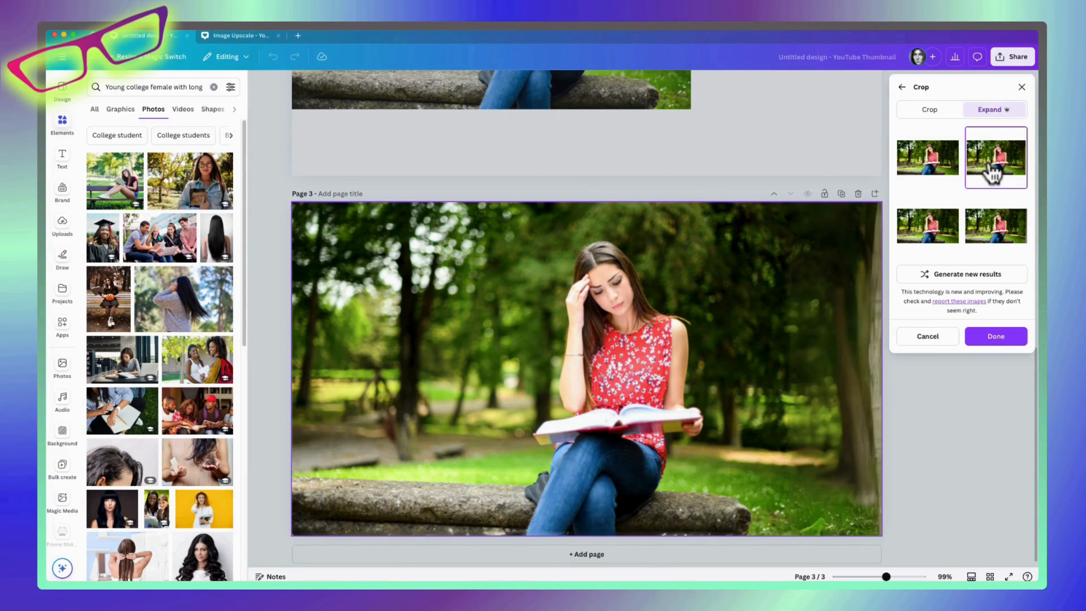
pyautogui.click(932, 236)
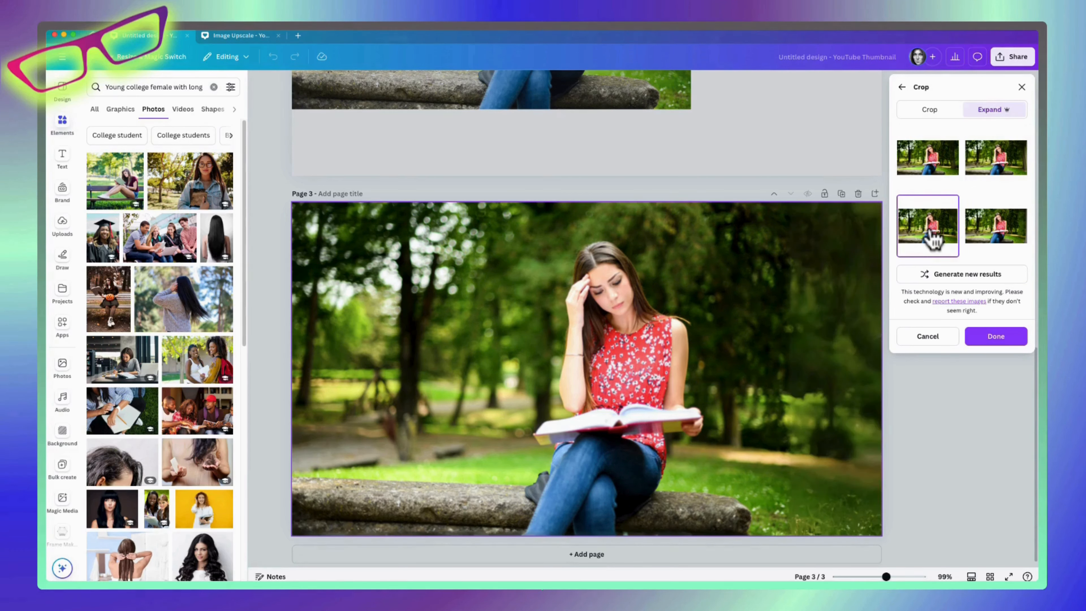
pyautogui.click(1000, 233)
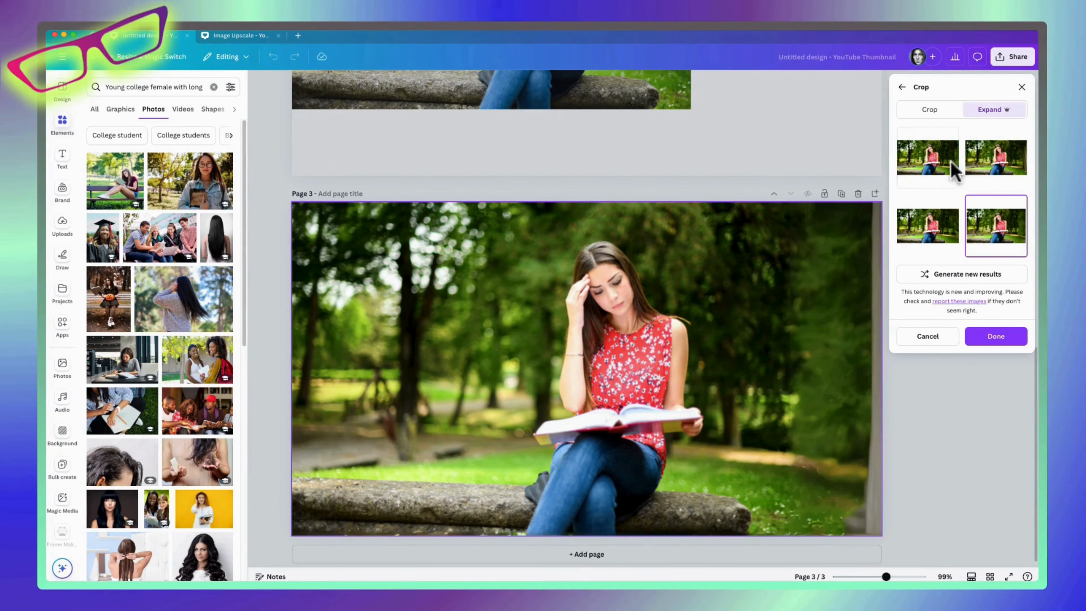
pyautogui.click(934, 167)
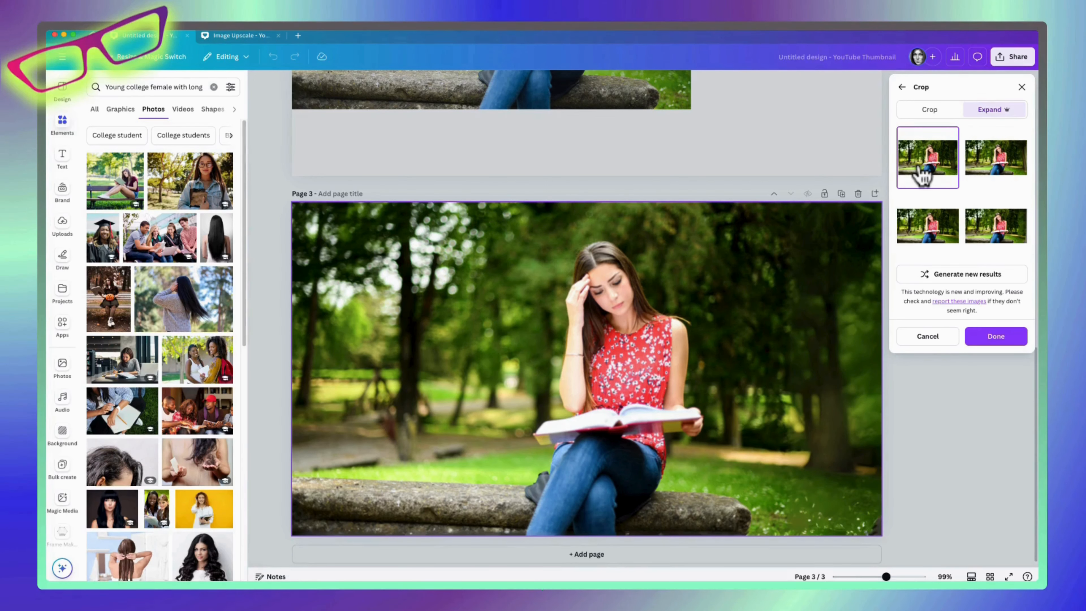
pyautogui.click(990, 340)
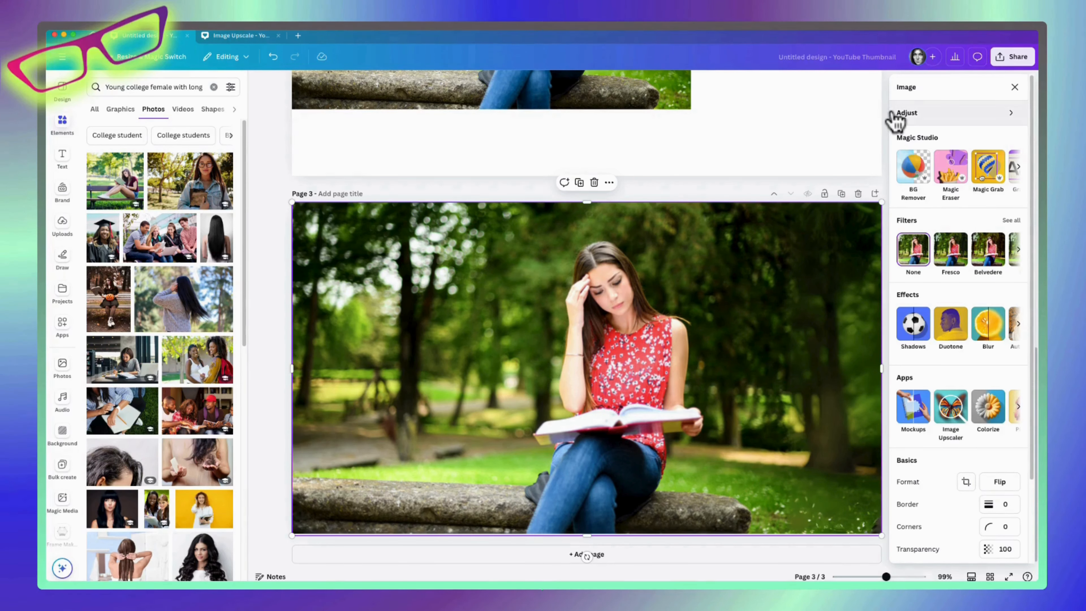
# - Separate the woman from the expanded photo with Magic Grab, including her upper body, book, hand and legs
pyautogui.click(986, 166)
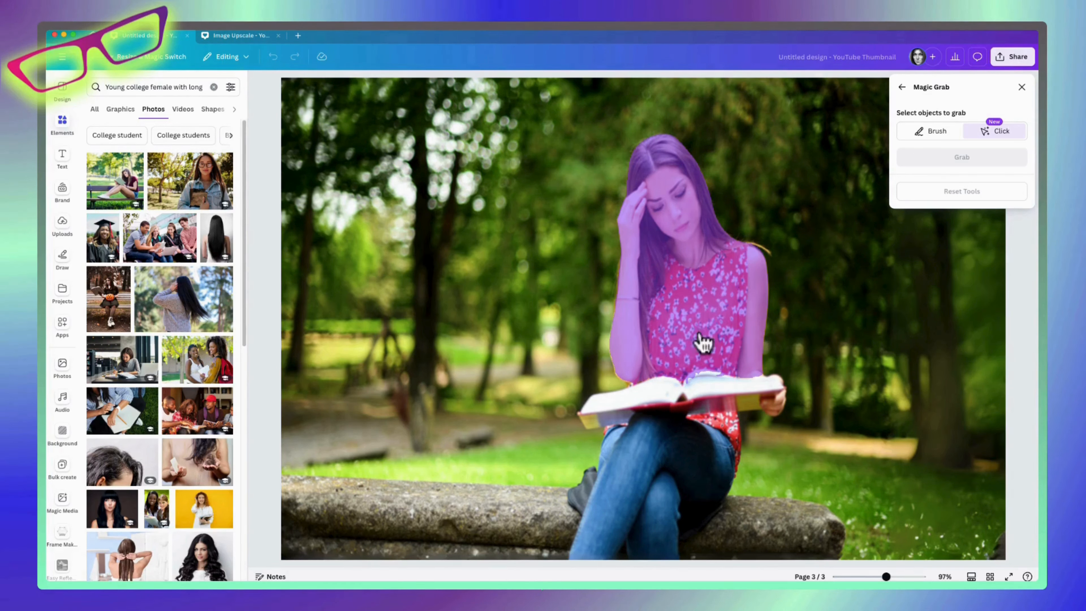
pyautogui.click(688, 235)
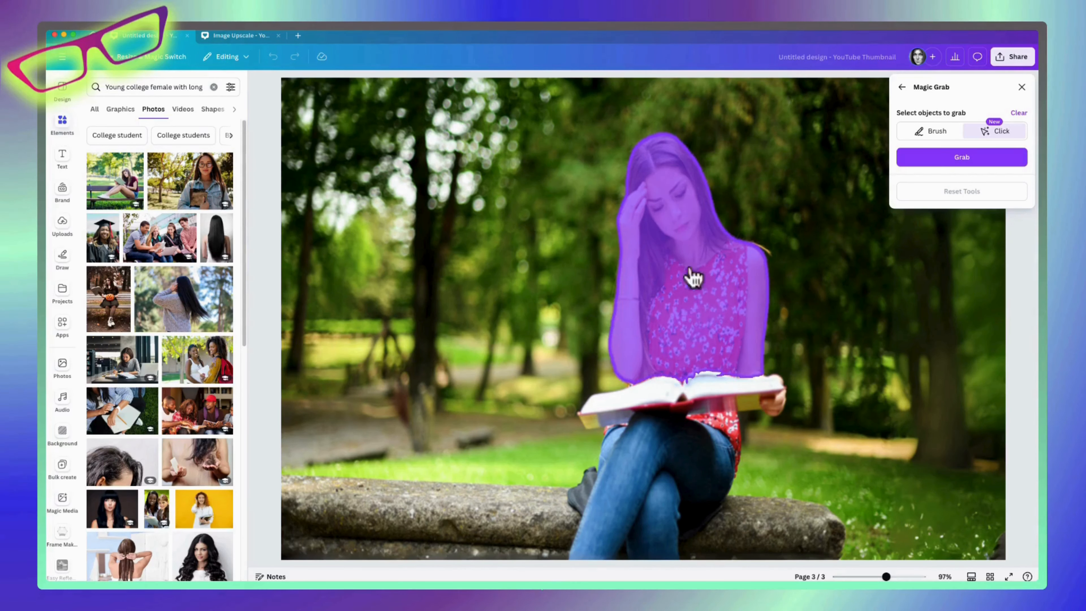
pyautogui.click(699, 387)
pyautogui.click(770, 387)
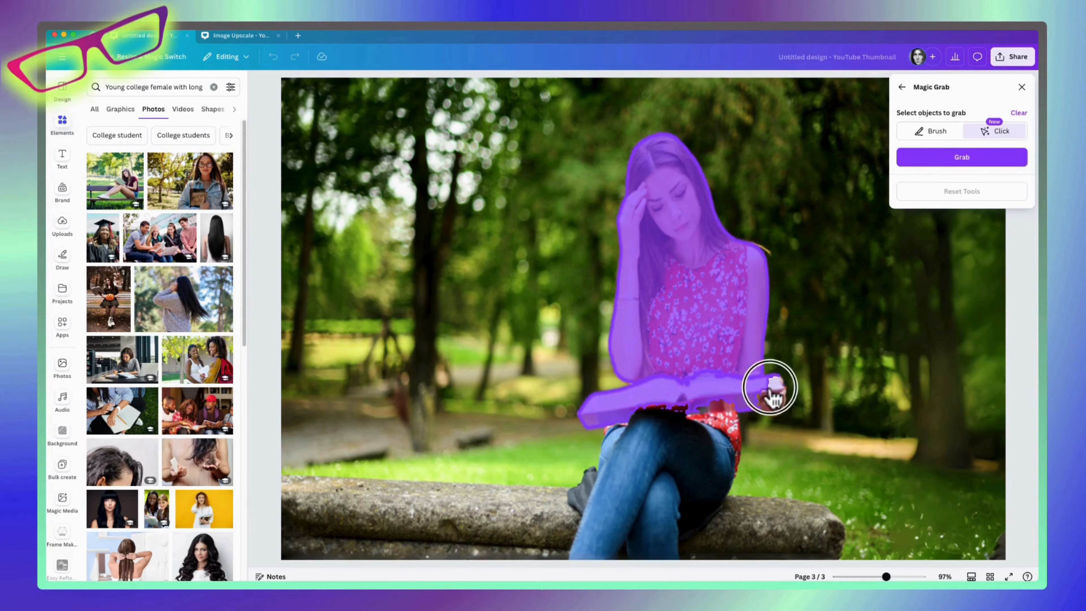
pyautogui.click(724, 438)
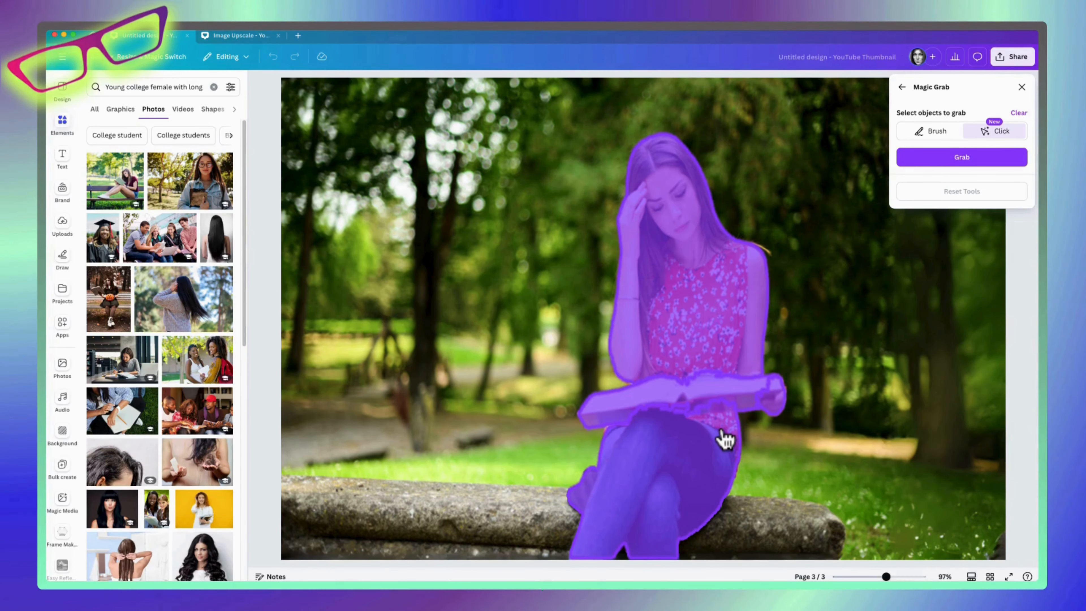
pyautogui.click(956, 159)
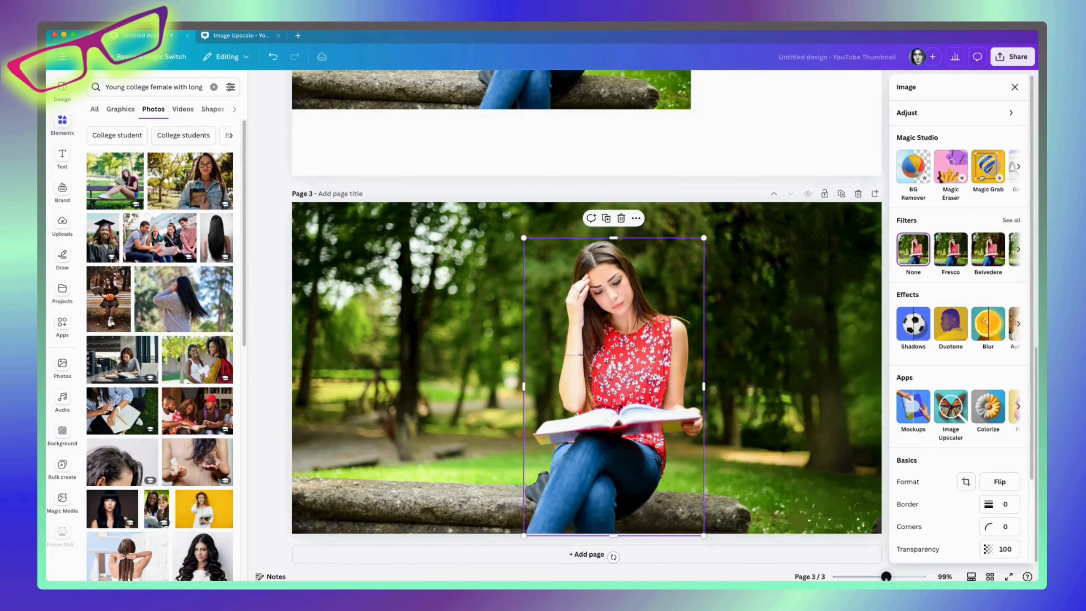
# - Reposition the grabbed woman near the left edge of the photo, seated on the end of the log
pyautogui.moveTo(886, 577); pyautogui.dragTo(880, 577)
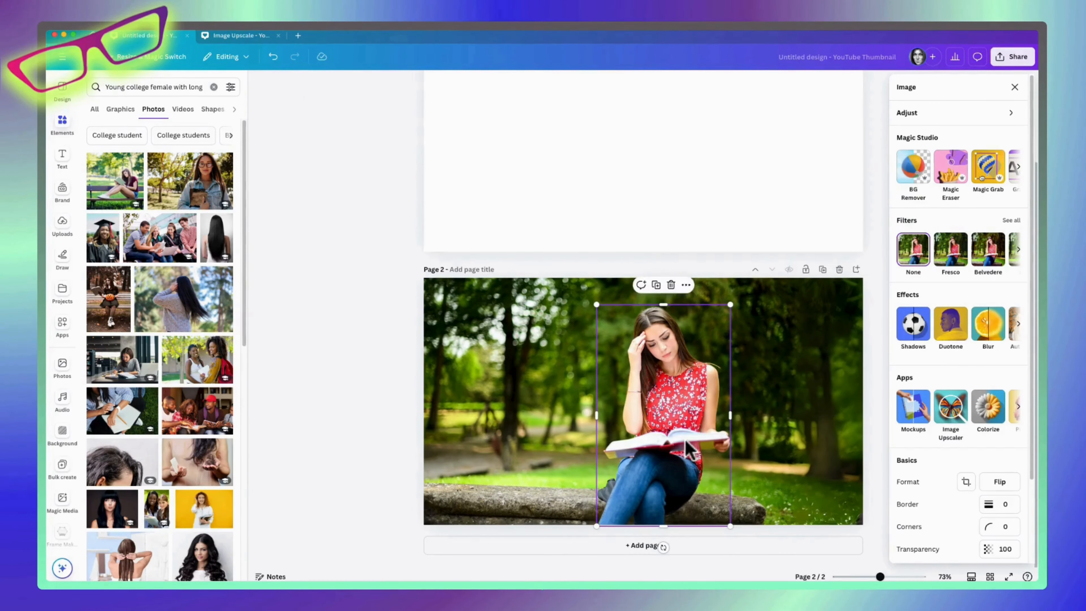
pyautogui.click(1015, 87)
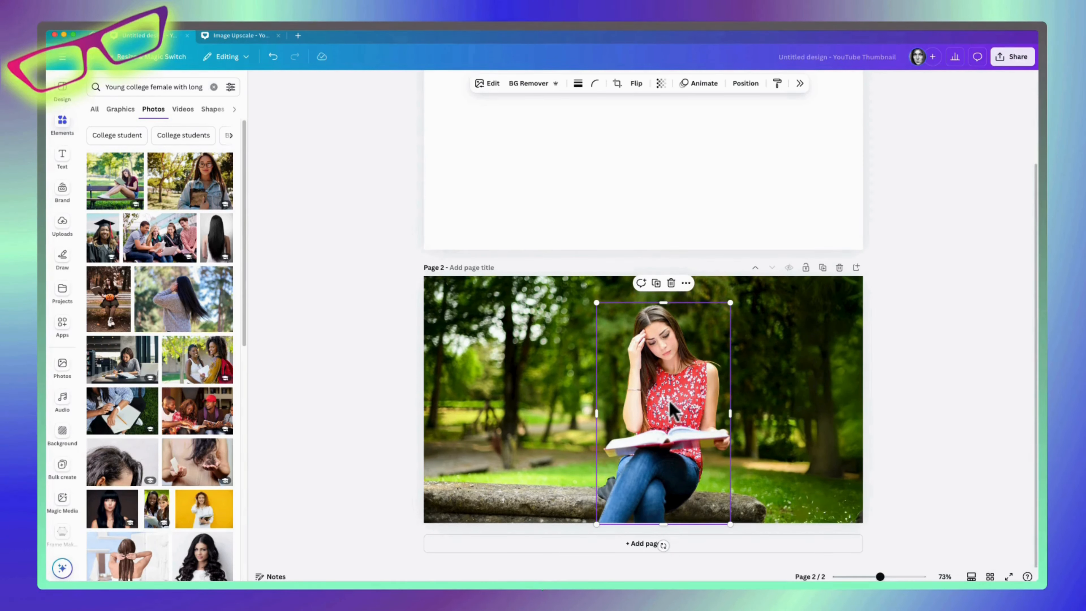
pyautogui.moveTo(668, 400); pyautogui.dragTo(514, 404)
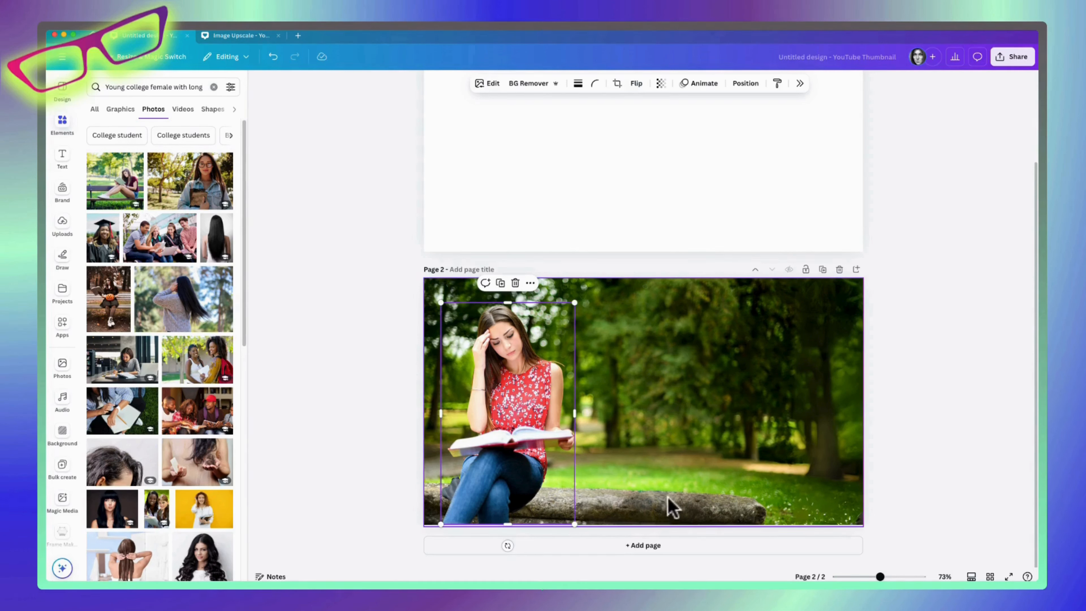
pyautogui.moveTo(510, 373); pyautogui.dragTo(508, 372)
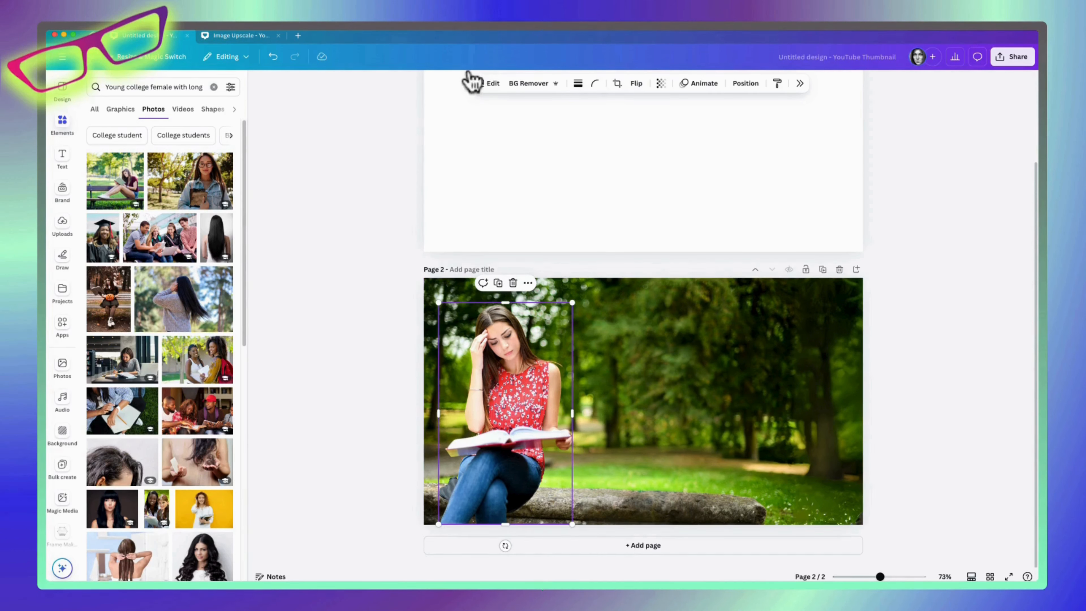
pyautogui.click(492, 85)
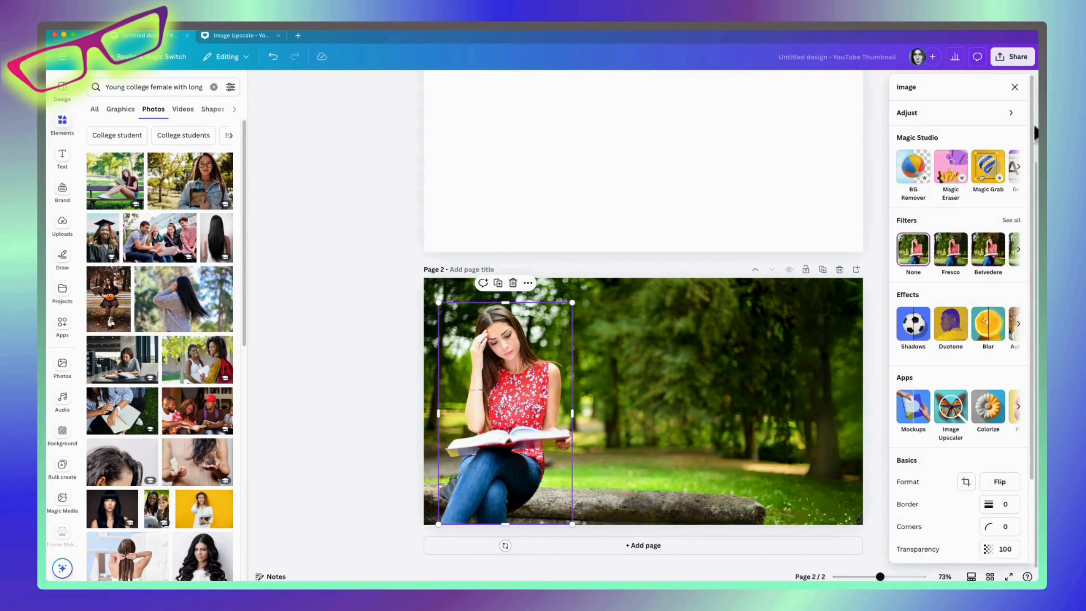
pyautogui.click(1018, 166)
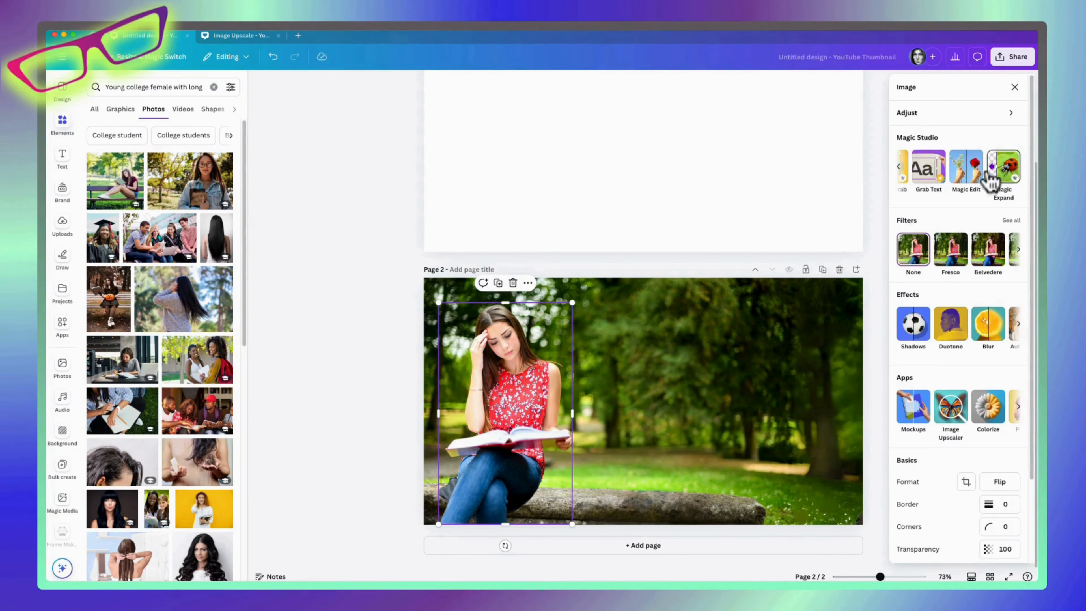
pyautogui.click(967, 171)
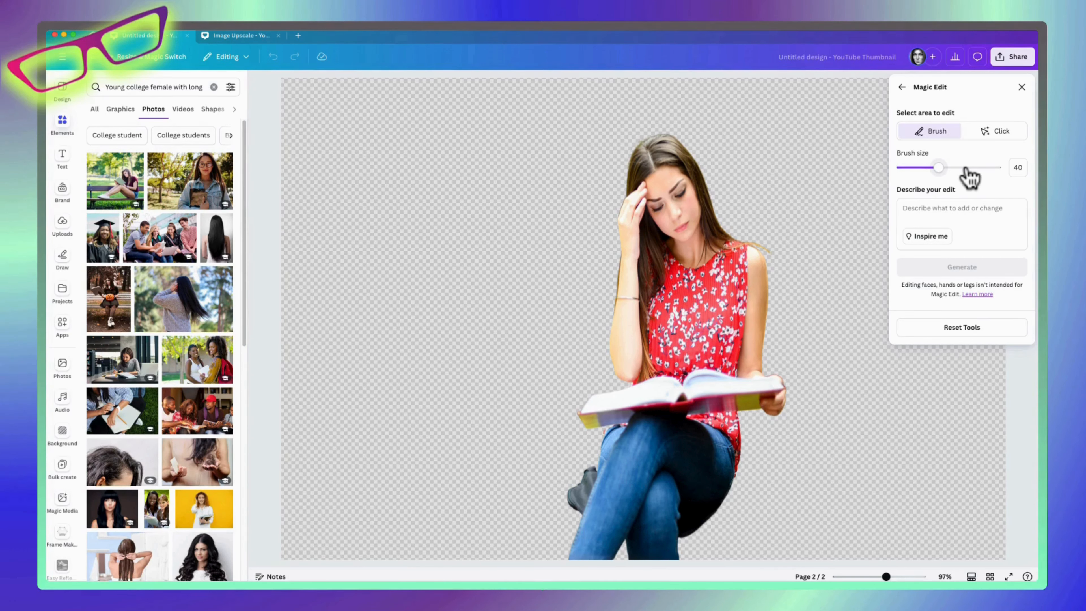
pyautogui.click(1022, 87)
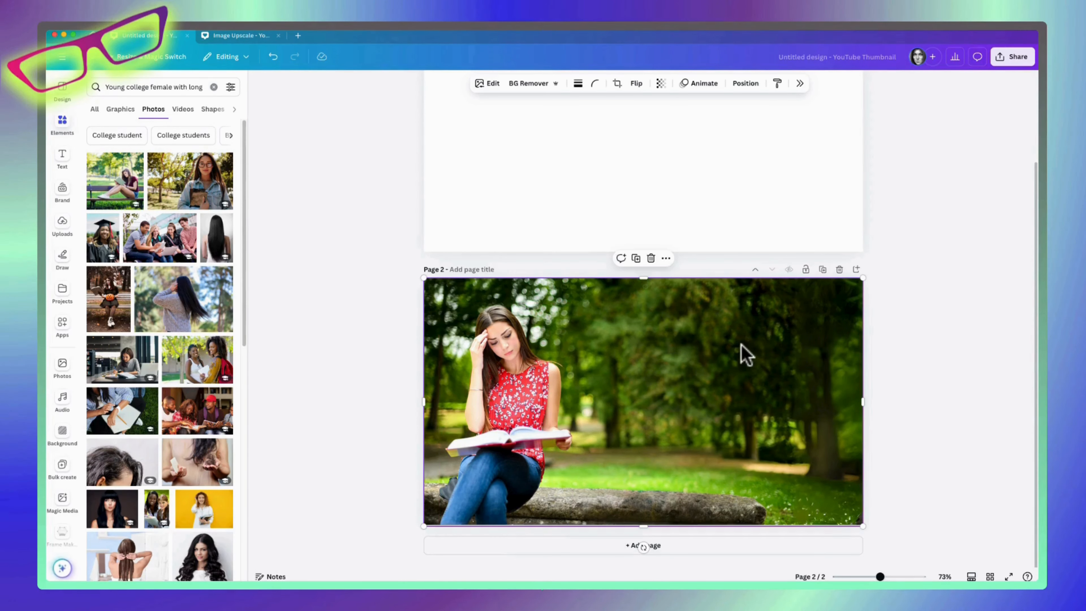
# - Start Magic Edit on the background photo and brush a backpack-sized area on top of the log with brush size 28
pyautogui.click(490, 84)
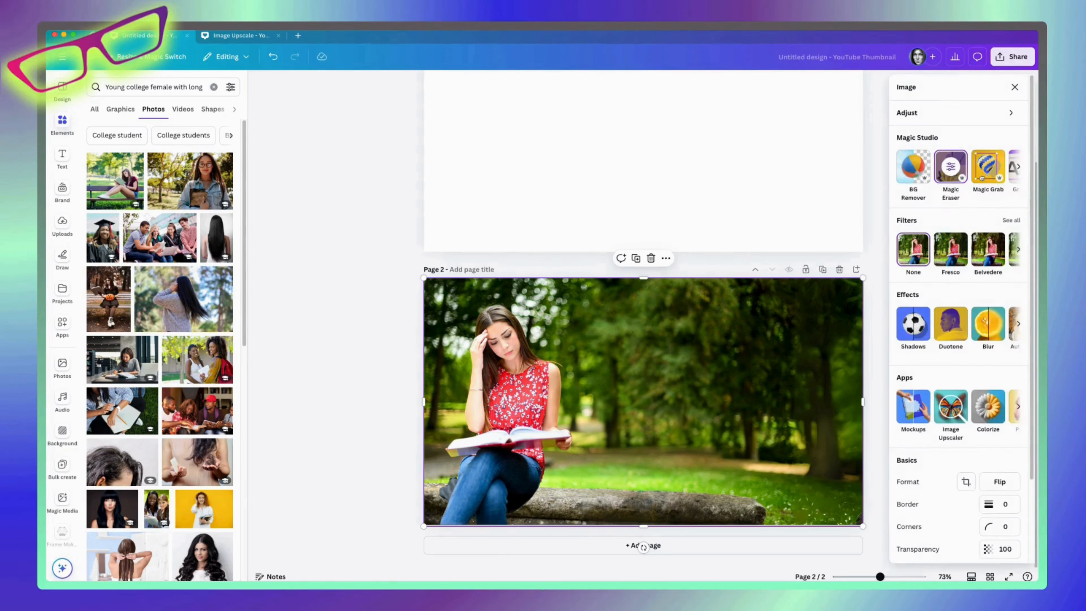
pyautogui.click(1018, 166)
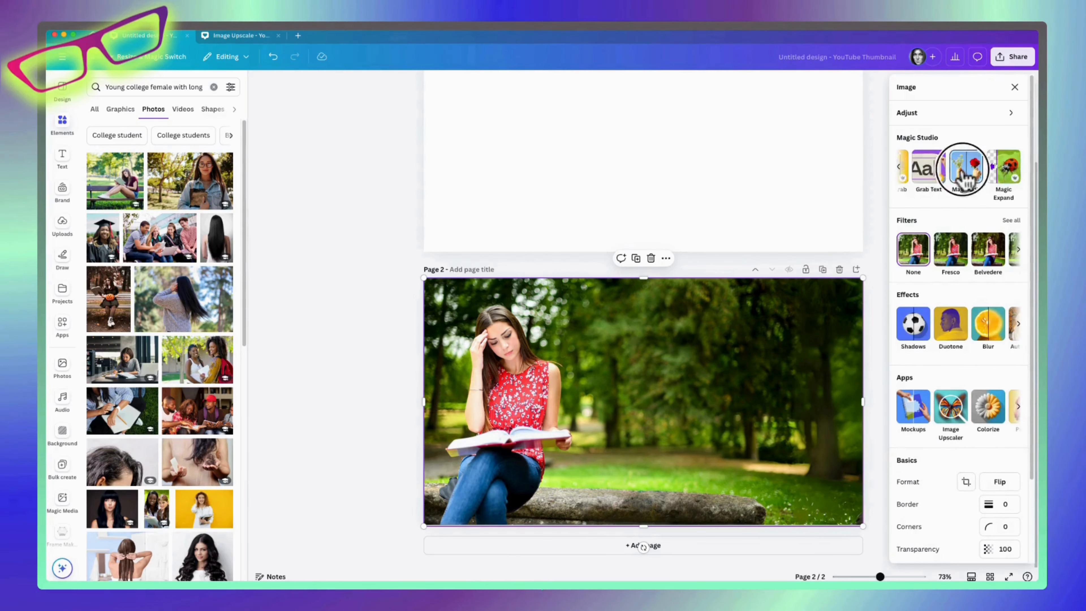
pyautogui.click(967, 171)
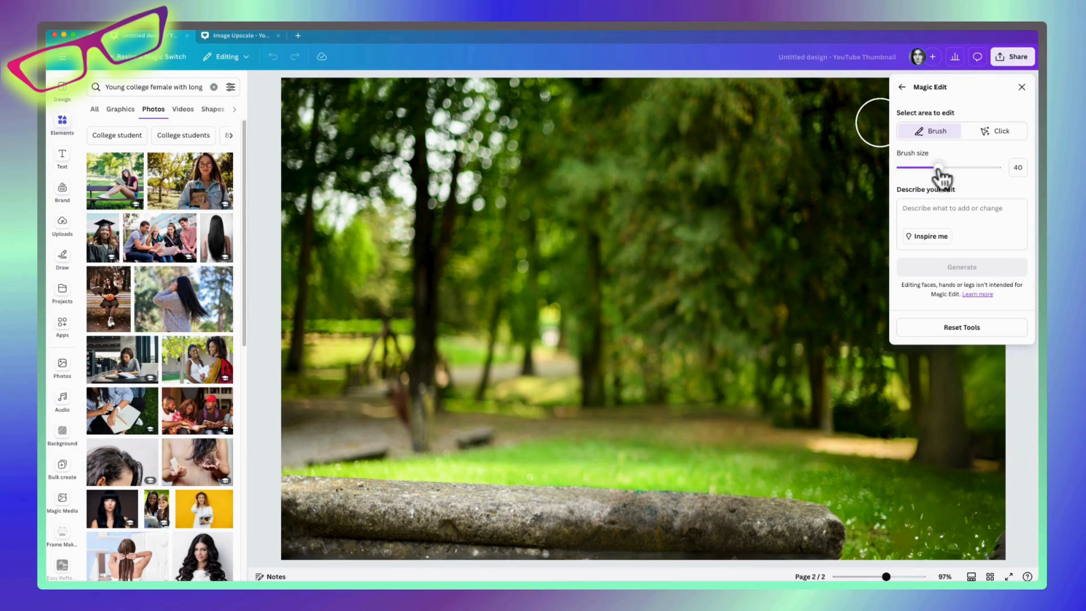
pyautogui.moveTo(939, 168); pyautogui.dragTo(927, 169)
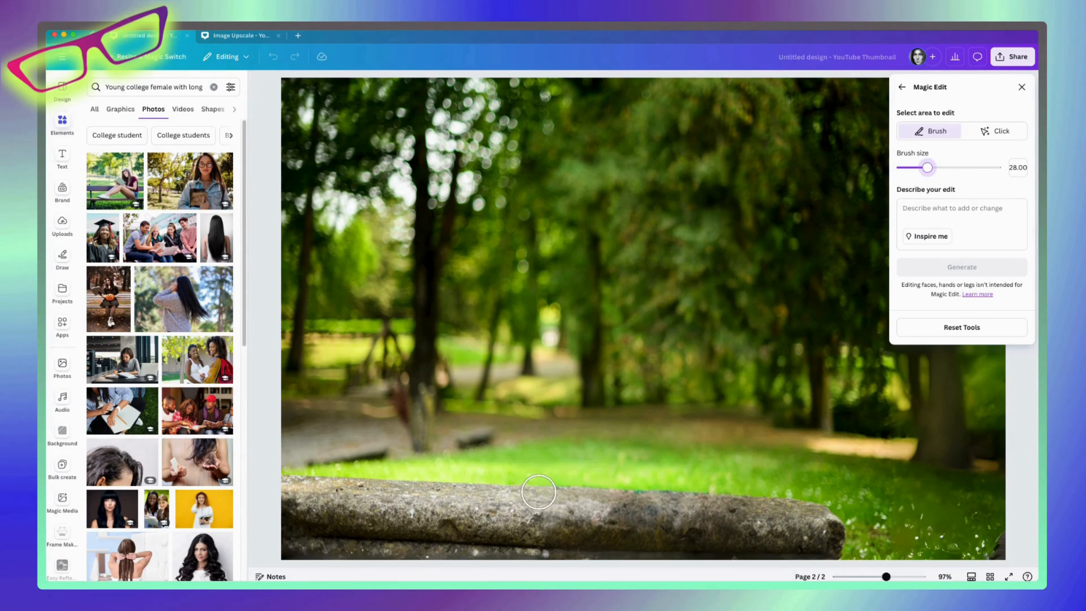
pyautogui.moveTo(543, 492)
pyautogui.mouseDown()
pyautogui.moveTo(651, 490)
pyautogui.moveTo(554, 473)
pyautogui.moveTo(640, 459)
pyautogui.moveTo(560, 452)
pyautogui.moveTo(565, 440)
pyautogui.moveTo(648, 434)
pyautogui.moveTo(538, 412)
pyautogui.moveTo(653, 405)
pyautogui.moveTo(514, 396)
pyautogui.moveTo(665, 384)
pyautogui.moveTo(663, 510)
pyautogui.moveTo(544, 508)
pyautogui.moveTo(522, 409)
pyautogui.moveTo(524, 505)
pyautogui.mouseUp()
# - Describe the edit as "pink backpack" and generate results for the brushed area
pyautogui.click(954, 210)
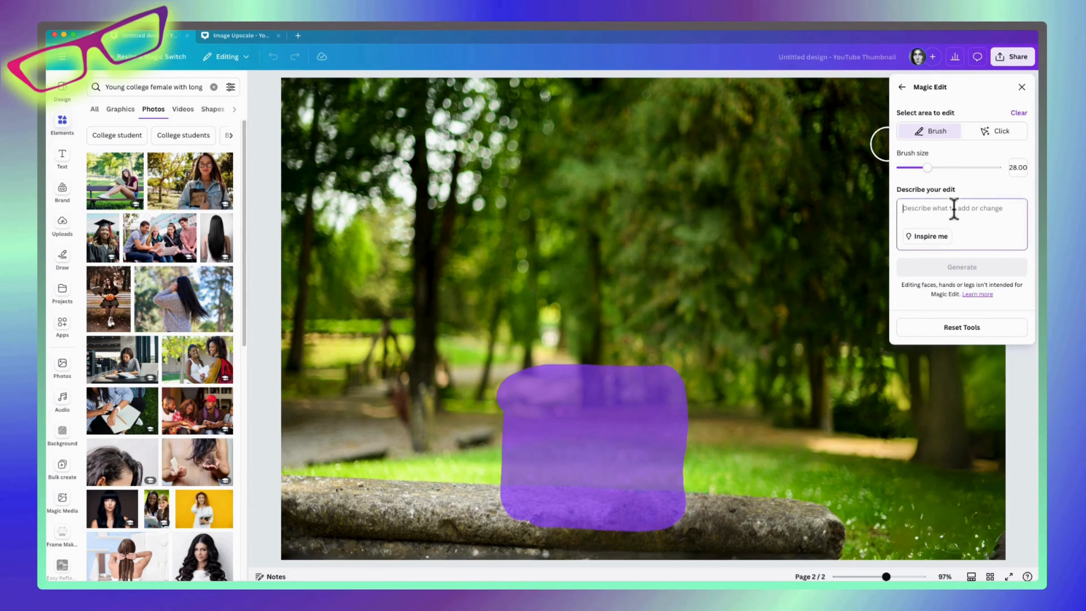
pyautogui.write('pink backpack')
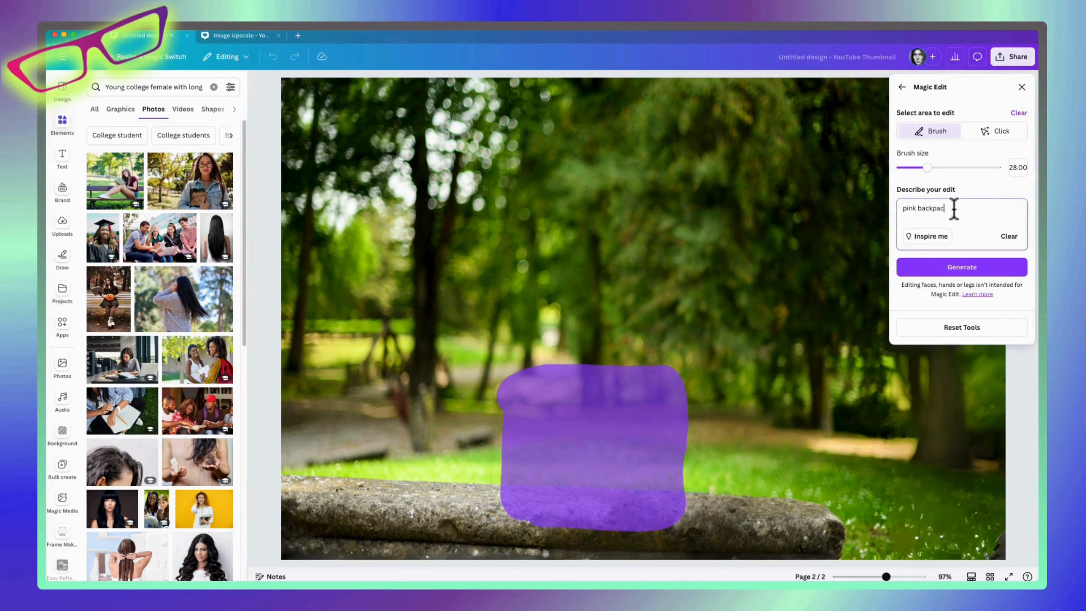
pyautogui.click(971, 267)
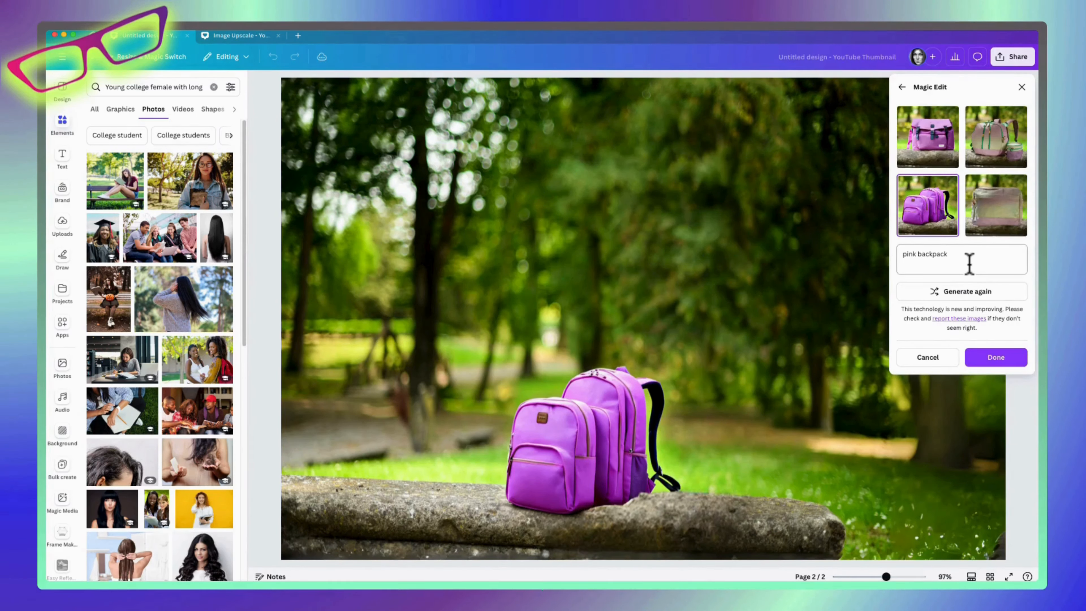
# - Preview the generated pink backpack options on the log and compare them
pyautogui.click(933, 138)
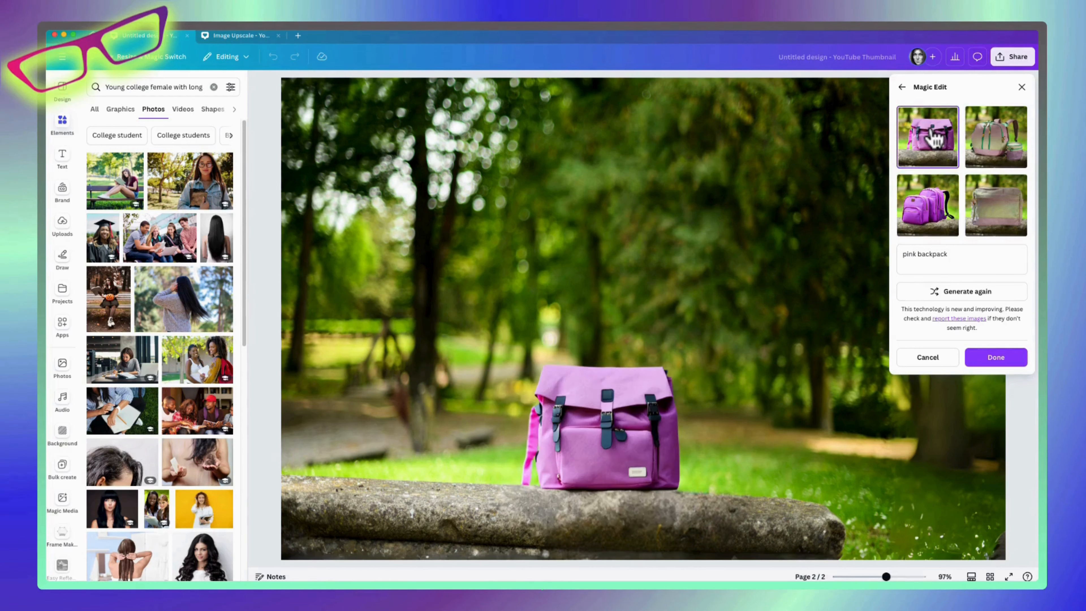
pyautogui.click(997, 137)
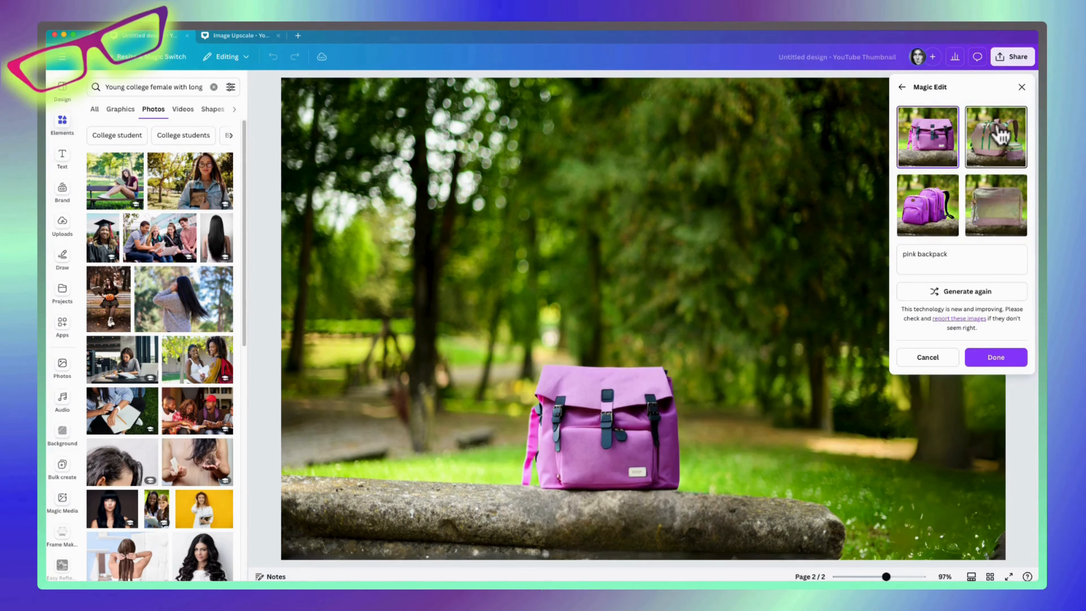
pyautogui.click(926, 206)
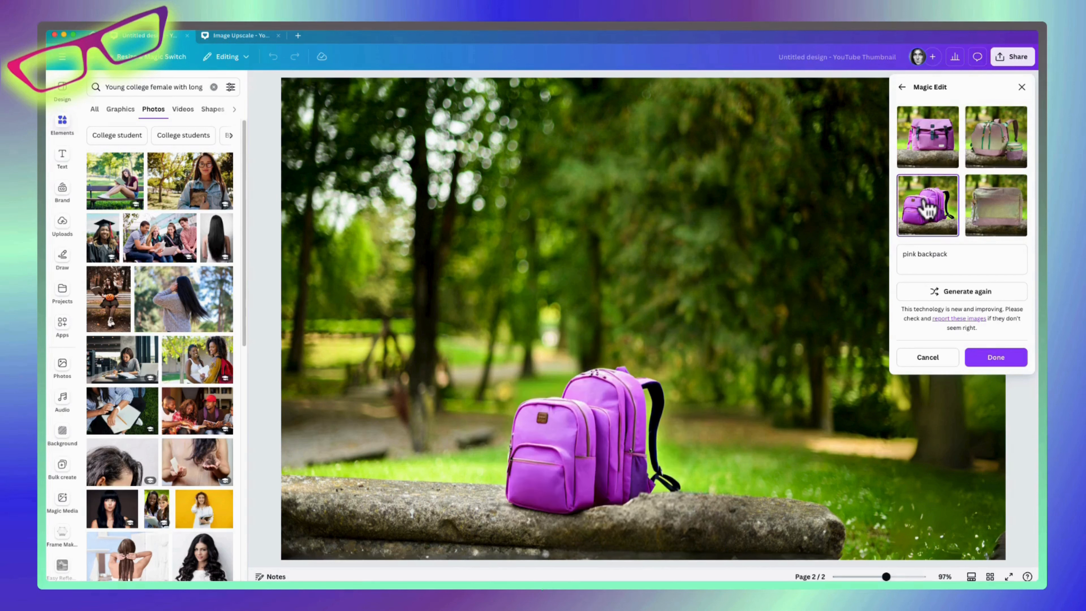
pyautogui.click(994, 216)
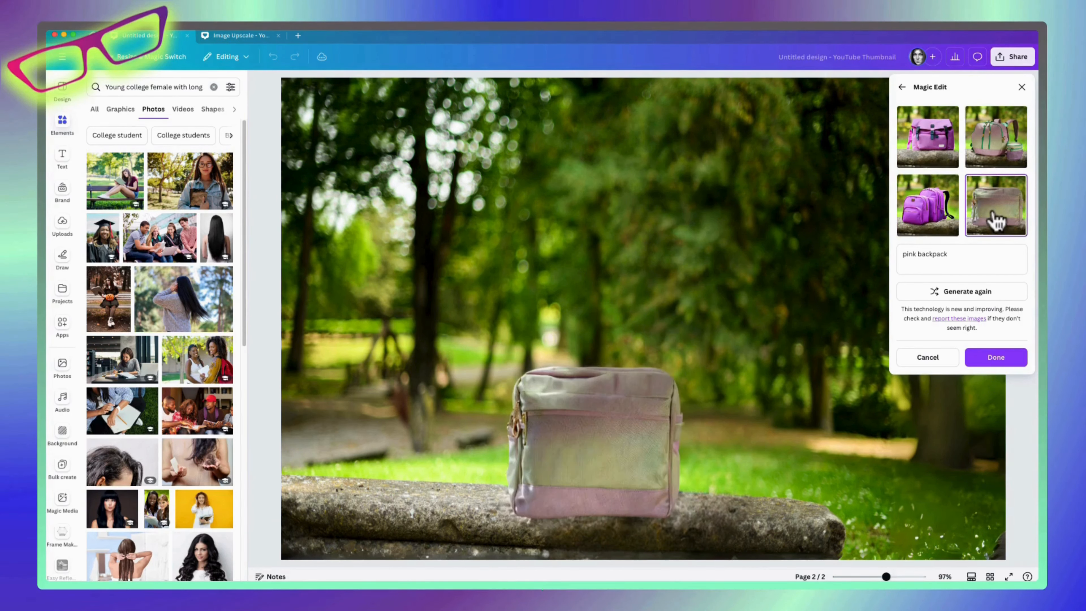
pyautogui.click(970, 155)
pyautogui.click(953, 156)
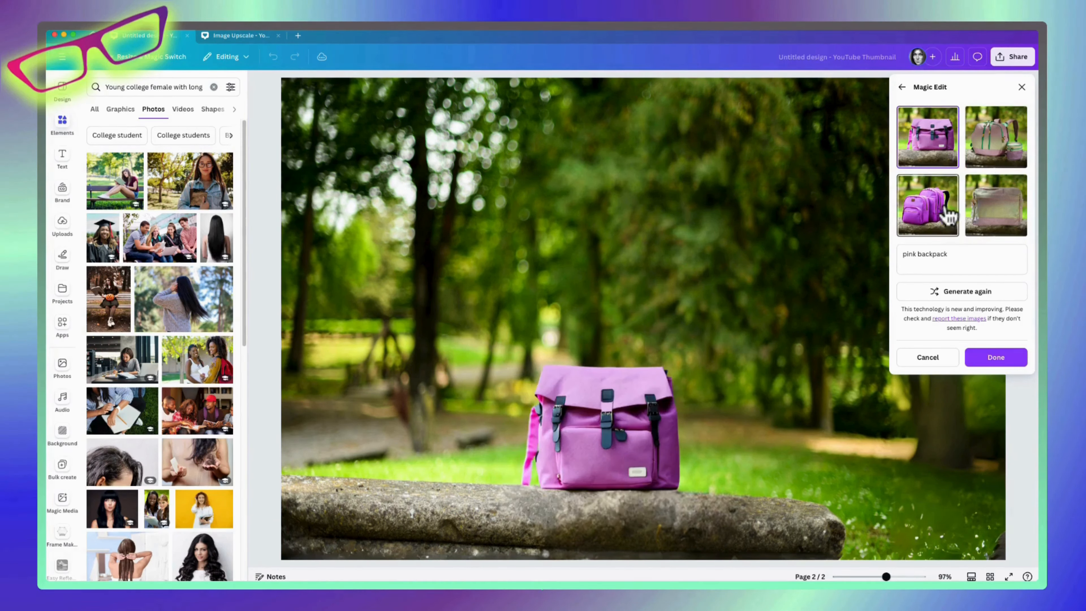
pyautogui.click(949, 216)
pyautogui.click(997, 217)
# - Generate a new set of pink backpack results and apply the fourth one, the boxy green-and-pink bag
pyautogui.click(979, 295)
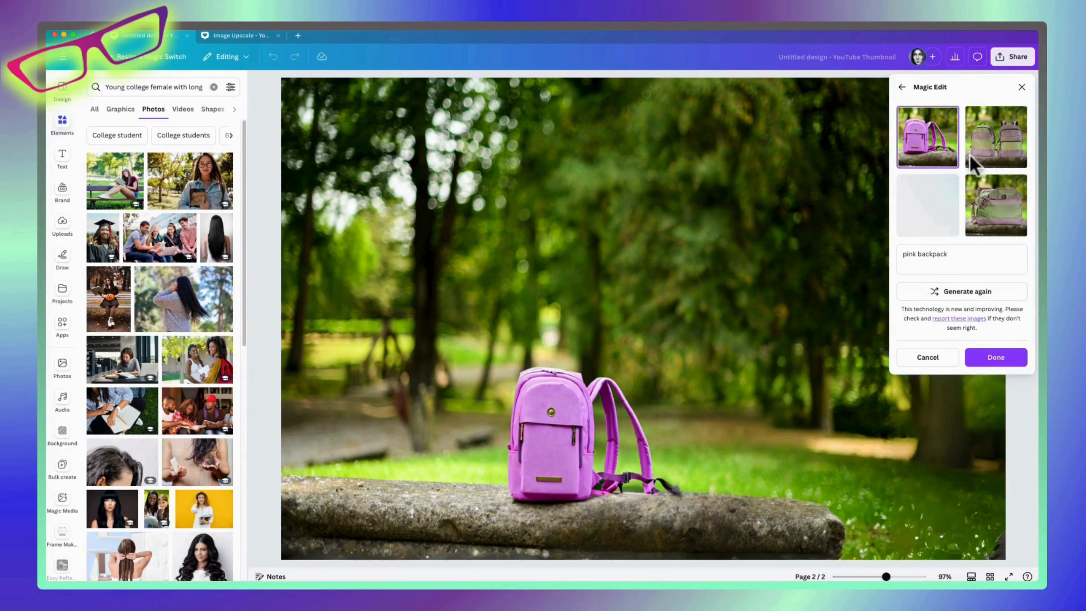
pyautogui.click(1002, 150)
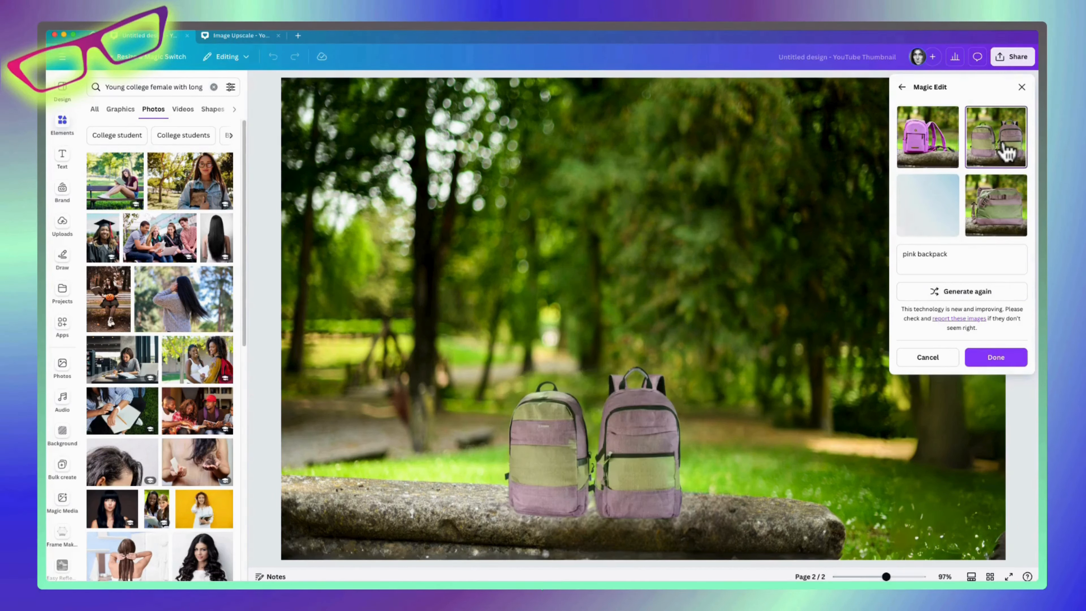
pyautogui.click(993, 216)
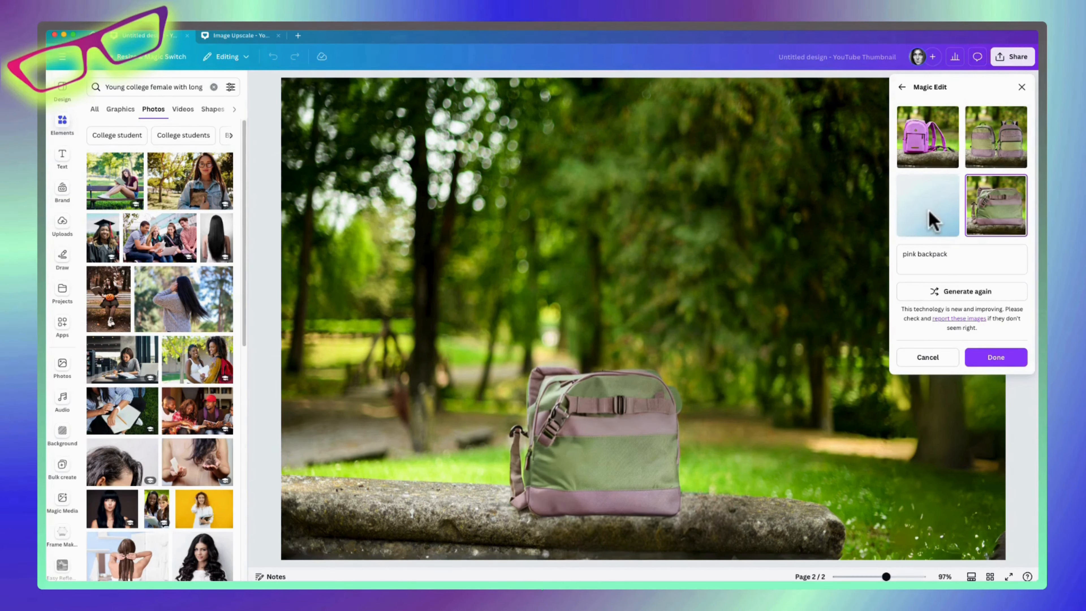
pyautogui.click(991, 359)
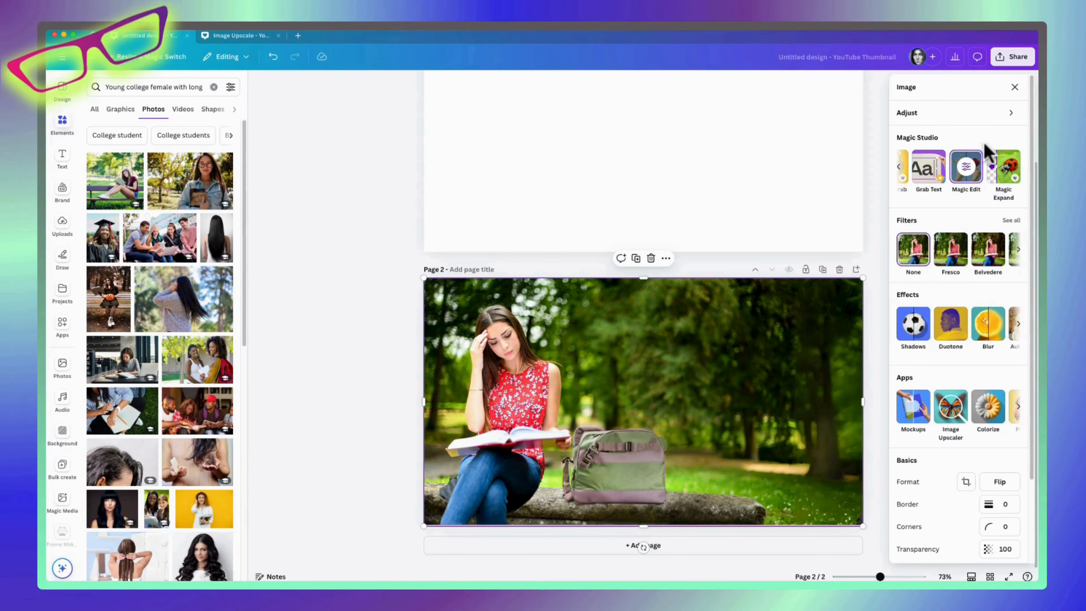
# - Separate the backpack from the background photo with Magic Grab
pyautogui.click(898, 175)
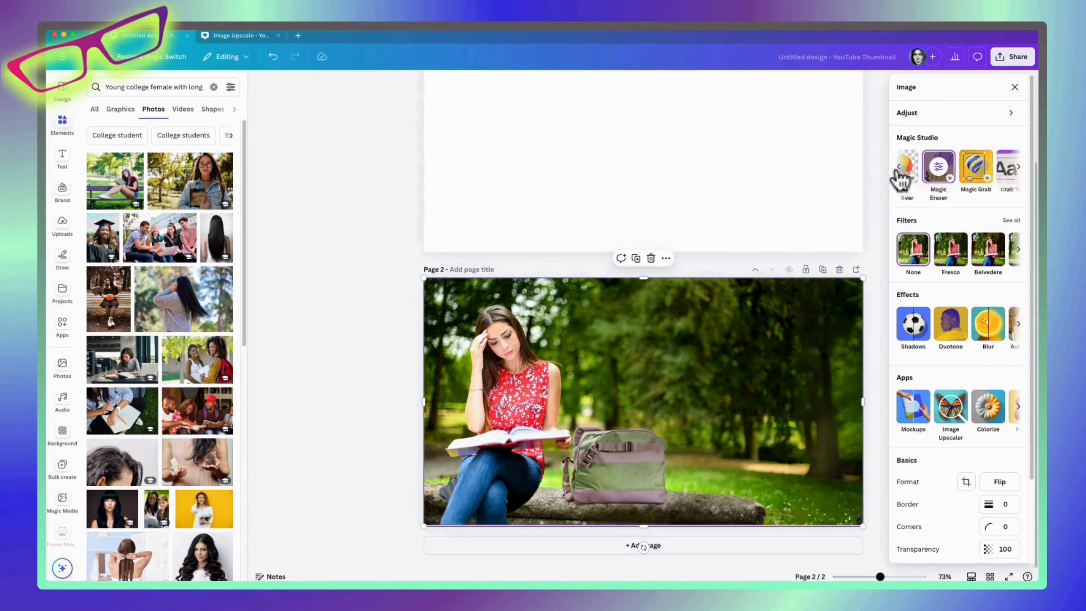
pyautogui.click(984, 173)
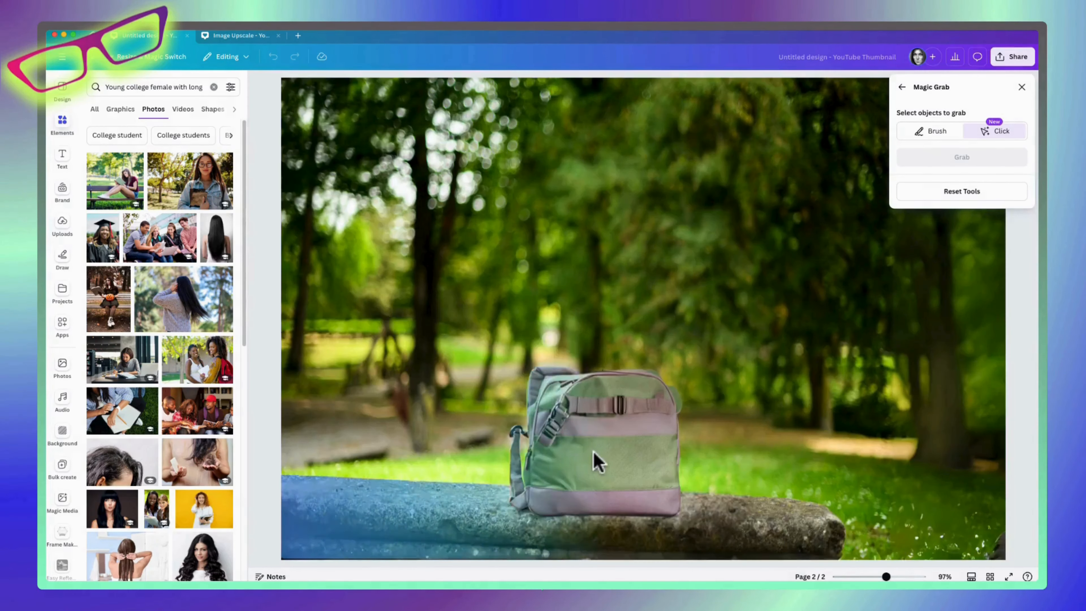
pyautogui.click(598, 461)
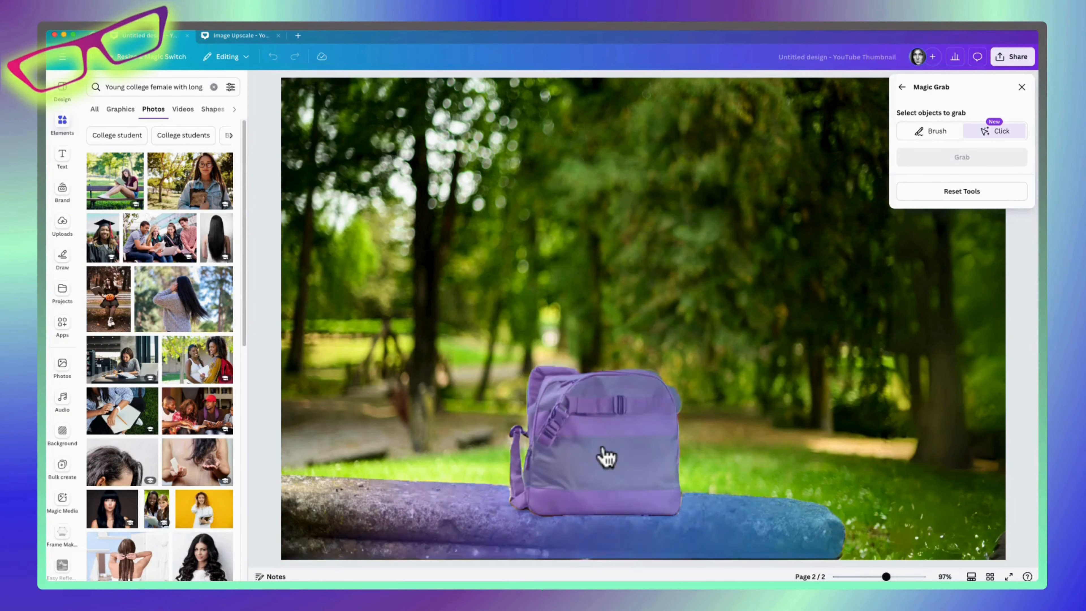
pyautogui.click(947, 159)
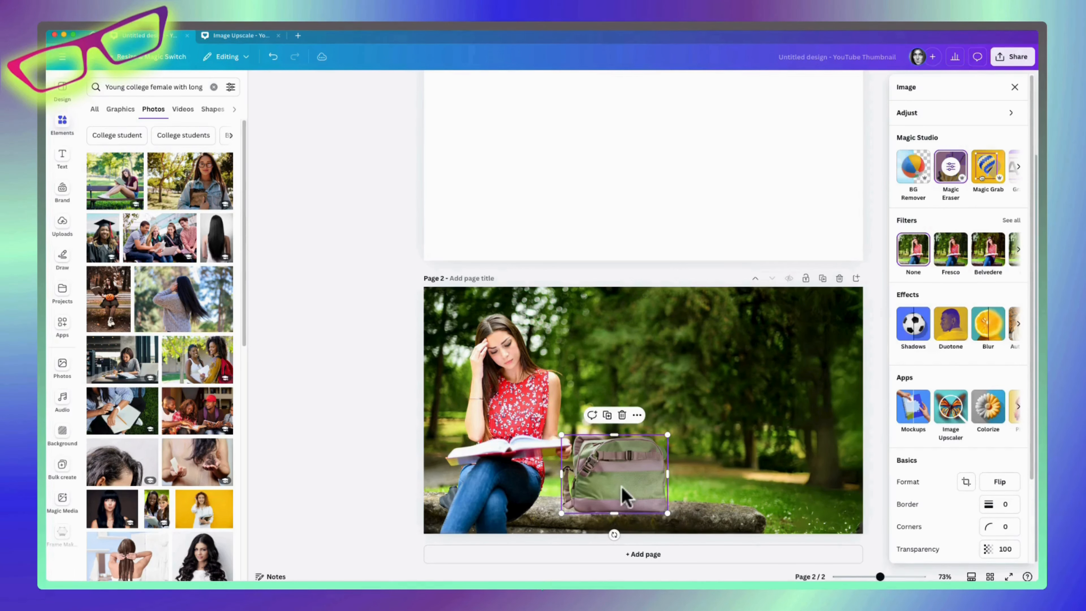
# - Shrink the grabbed backpack and set it on the log beside the woman, shifting the woman slightly toward the photo's left edge
pyautogui.moveTo(622, 482); pyautogui.dragTo(633, 482)
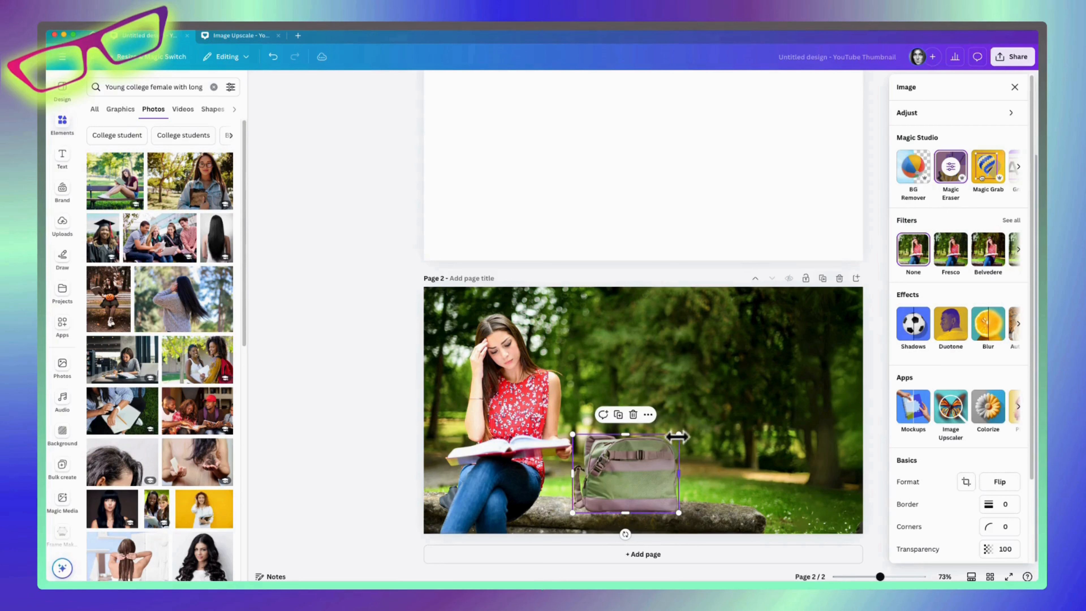
pyautogui.moveTo(680, 435); pyautogui.dragTo(662, 446)
pyautogui.click(637, 485)
pyautogui.moveTo(519, 411)
pyautogui.mouseDown()
pyautogui.moveTo(492, 384)
pyautogui.moveTo(510, 408)
pyautogui.mouseUp()
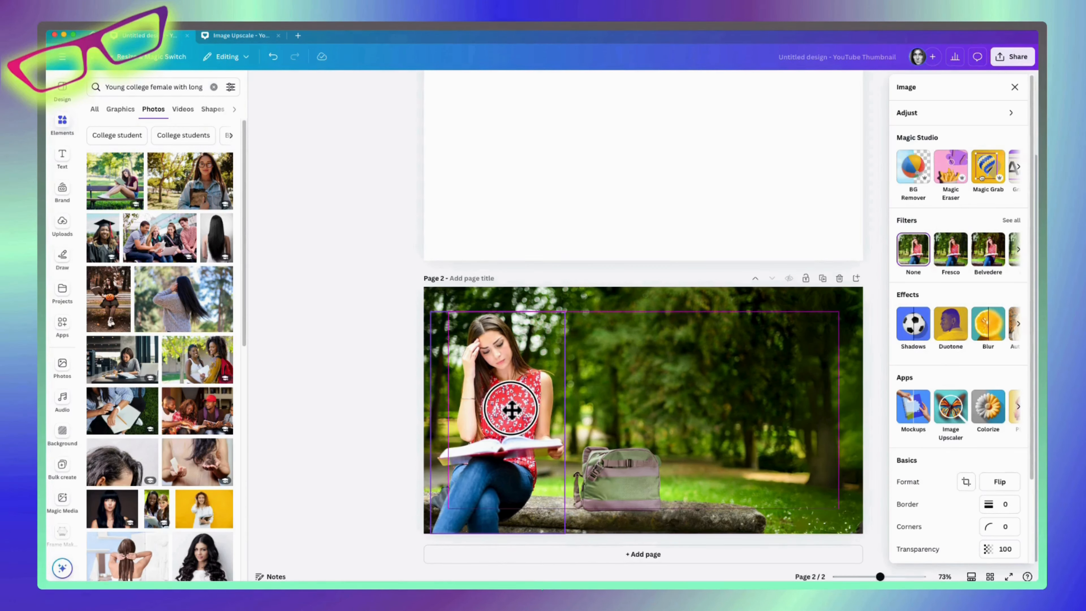
pyautogui.click(604, 457)
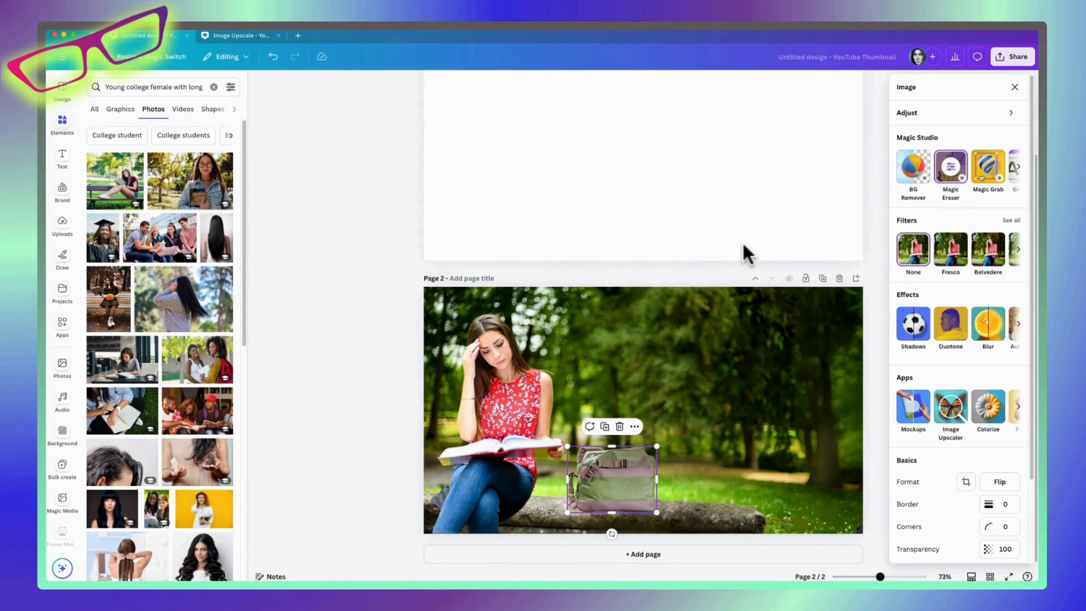
pyautogui.click(1014, 87)
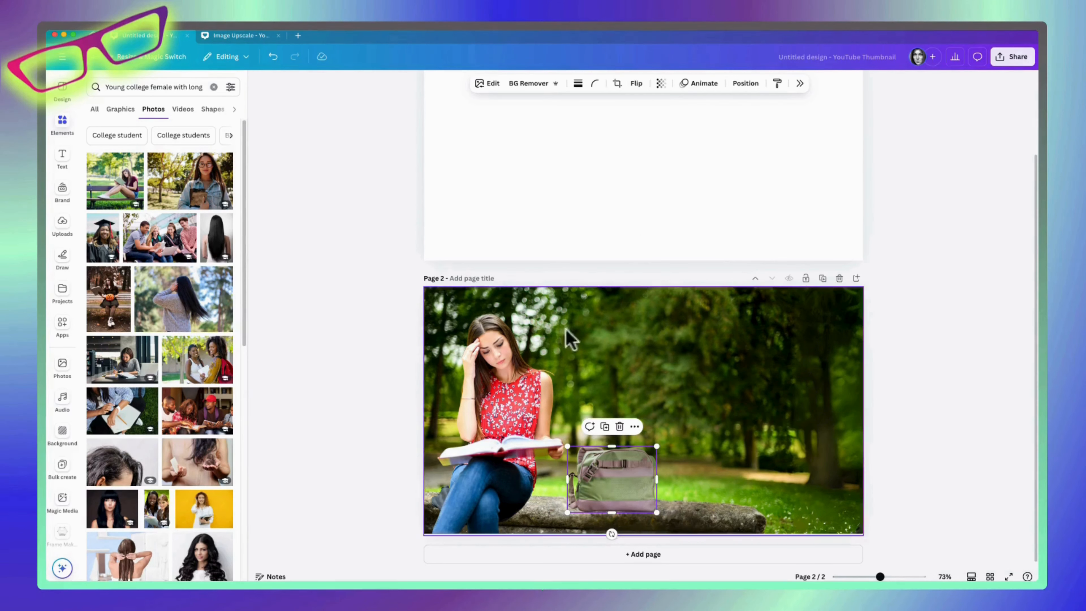
# - Search the elements for "Stack of College Textbooks" and choose to generate images for that phrase
pyautogui.click(65, 128)
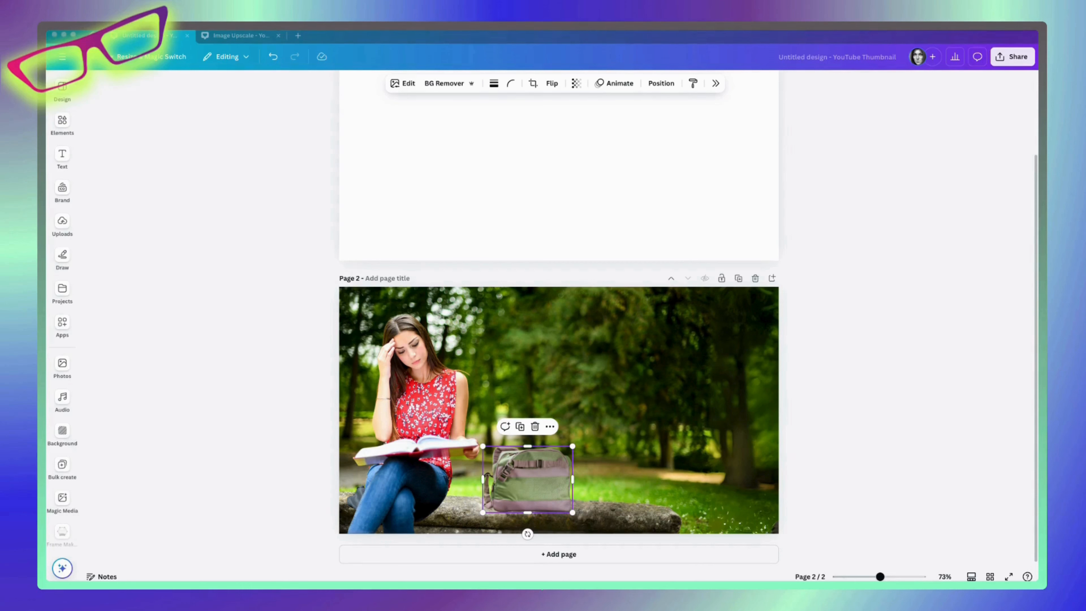
pyautogui.click(62, 122)
pyautogui.click(214, 87)
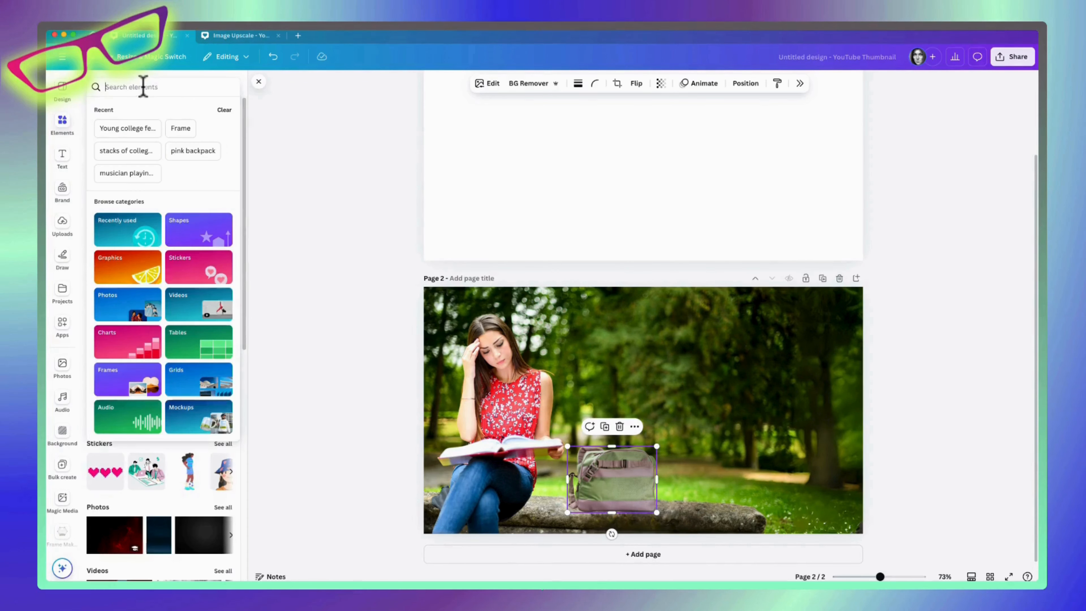
pyautogui.write('Stack of College Textbooks')
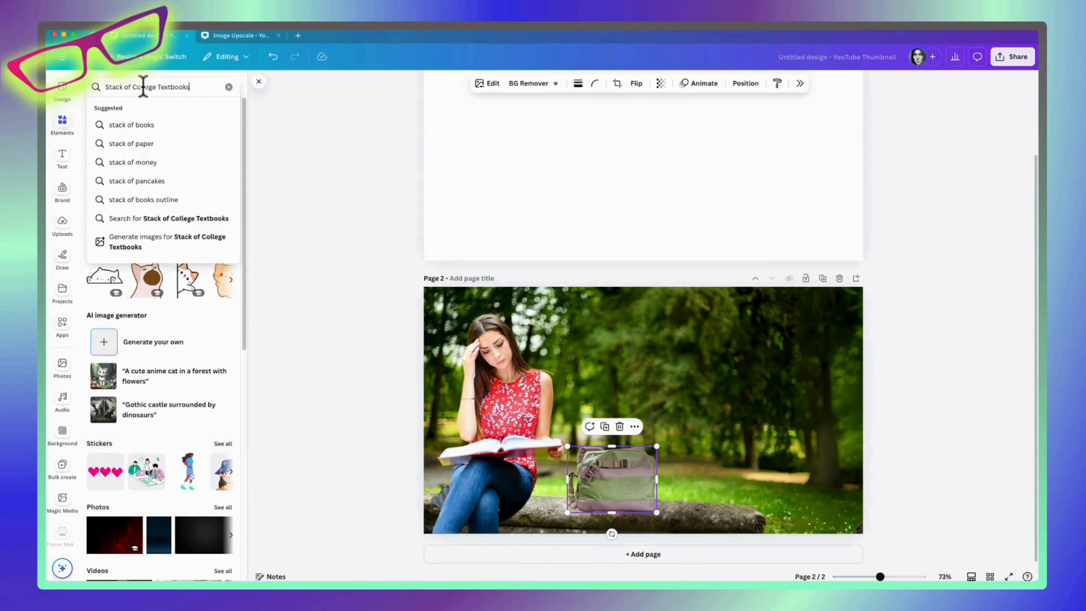
pyautogui.click(139, 246)
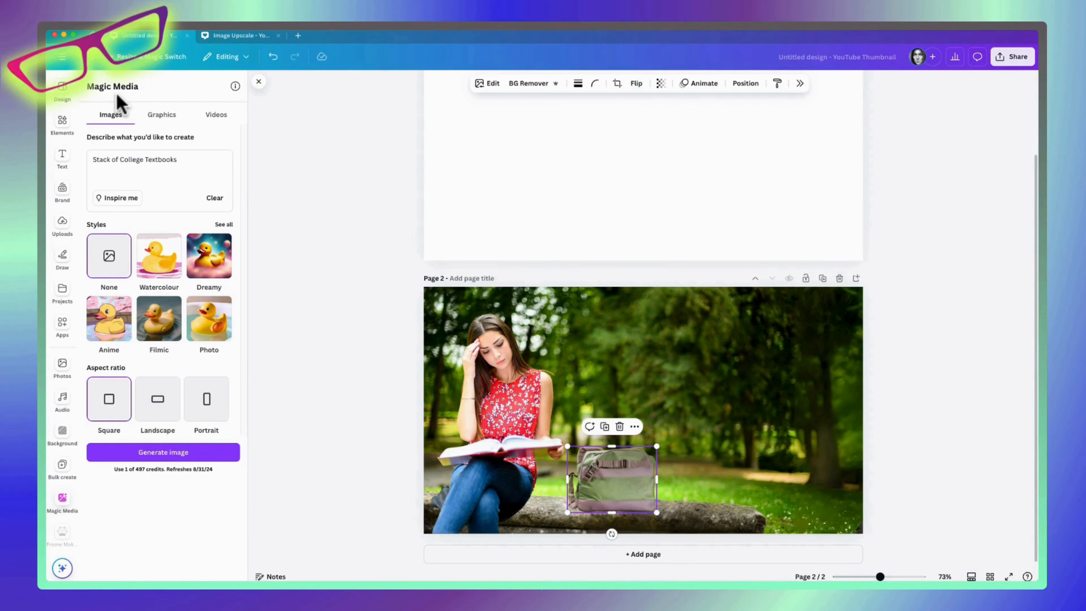
pyautogui.click(224, 224)
pyautogui.click(90, 86)
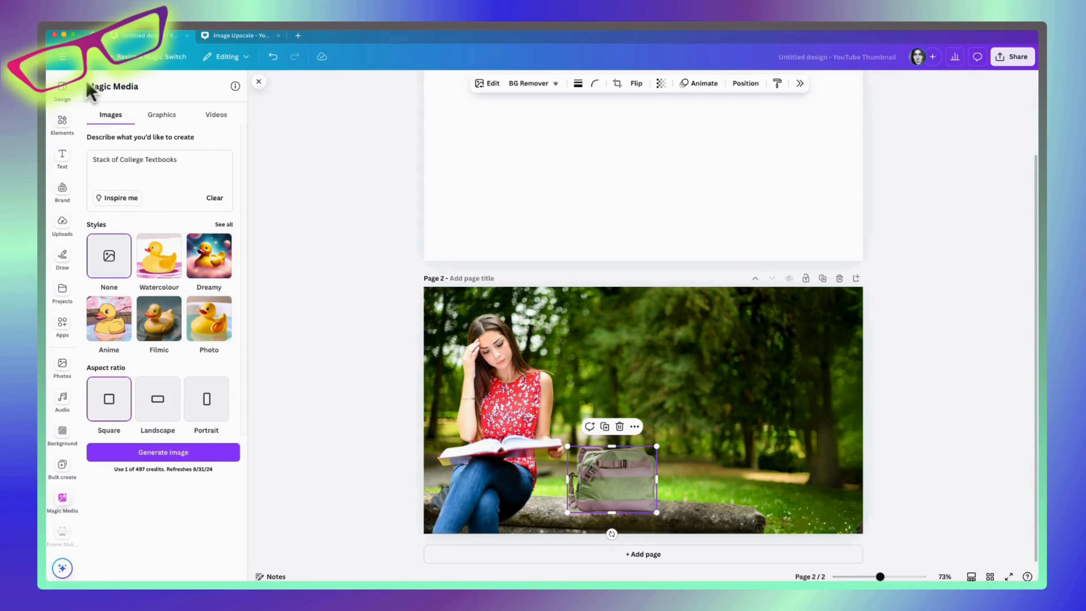
pyautogui.click(158, 118)
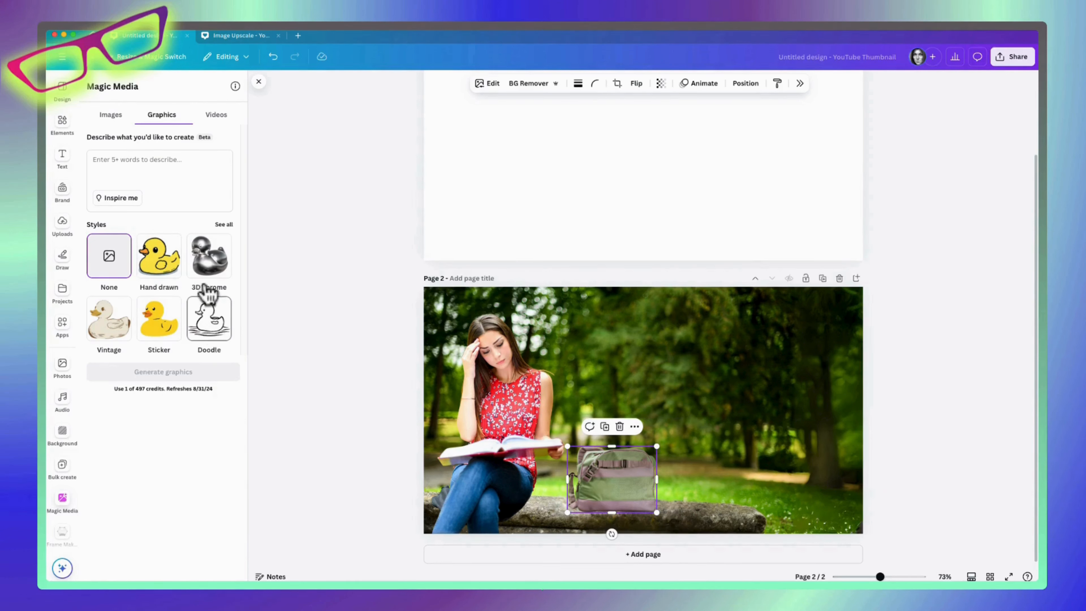
pyautogui.click(211, 120)
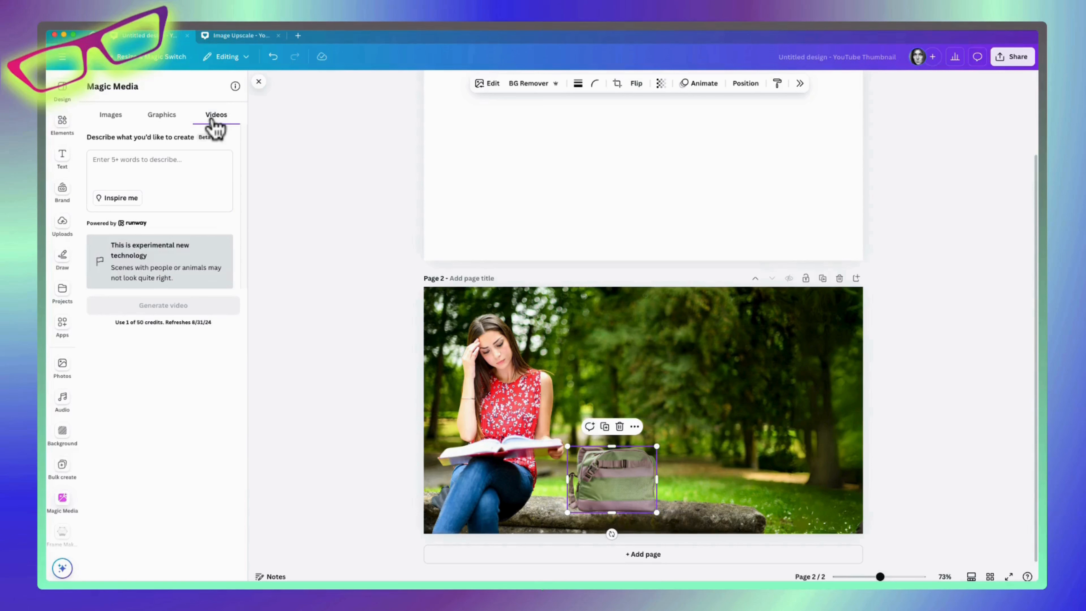
pyautogui.click(110, 119)
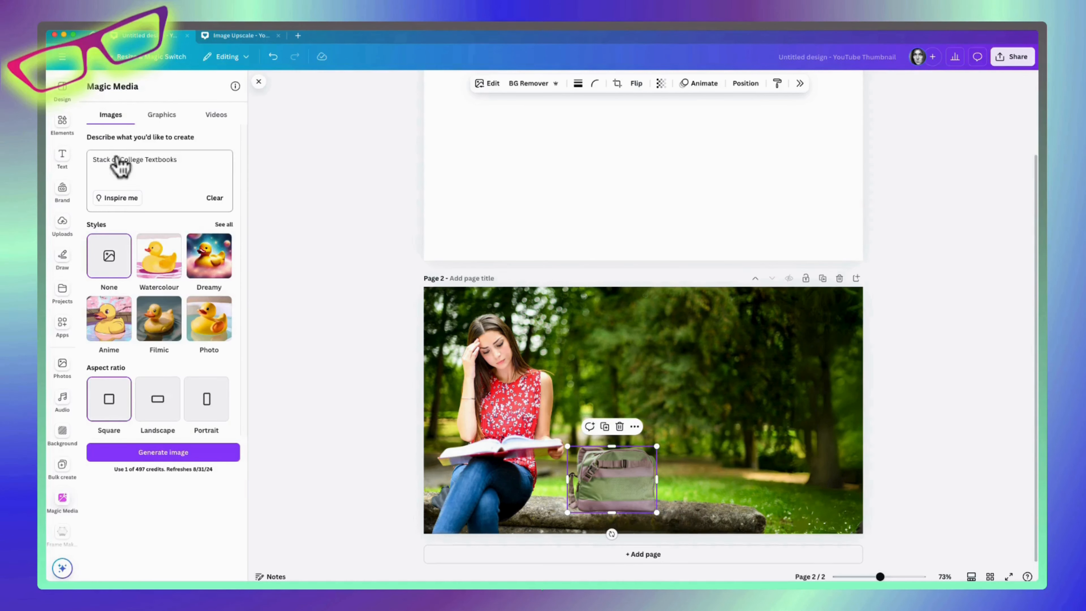
# - Generate square images of "Stack of College Textbooks" in the Photo style
pyautogui.click(224, 225)
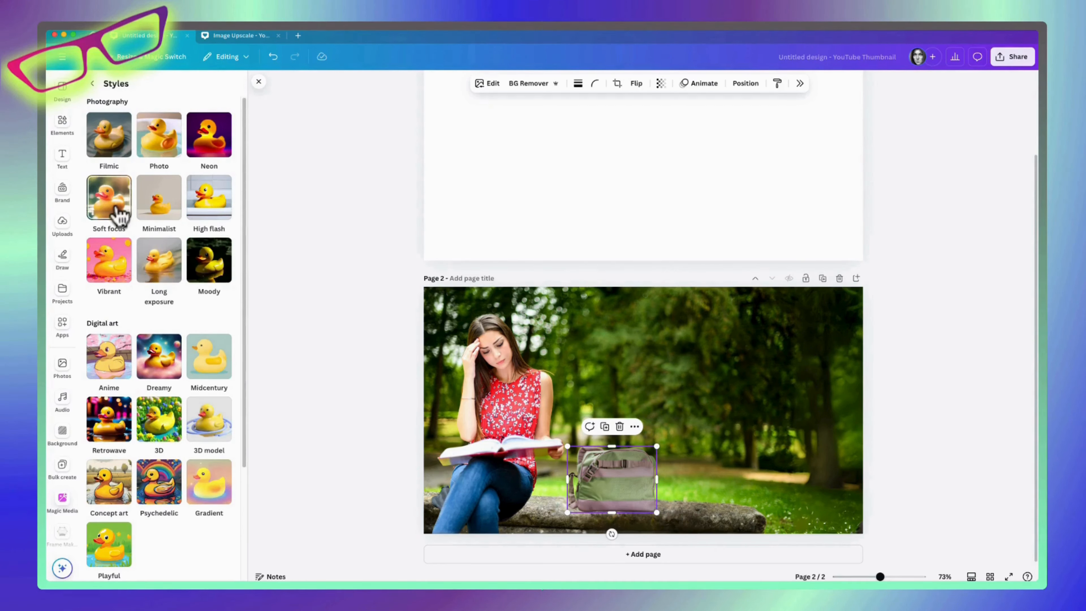
pyautogui.click(165, 143)
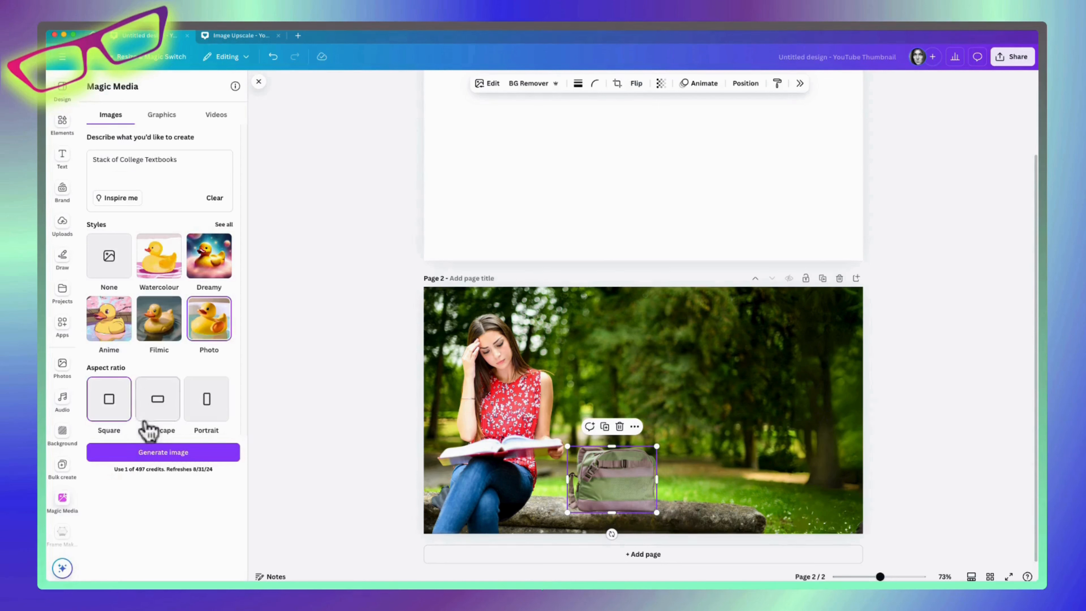
pyautogui.click(163, 454)
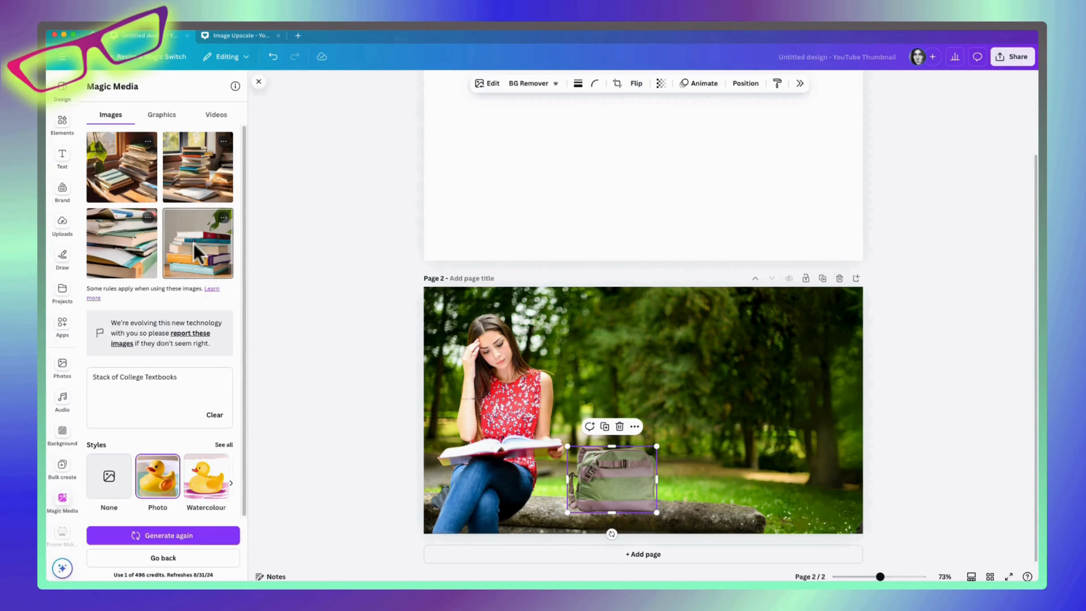
# - Add the fourth generated textbook image, remove its background, and place it scaled down on the log beyond the backpack
pyautogui.click(216, 215)
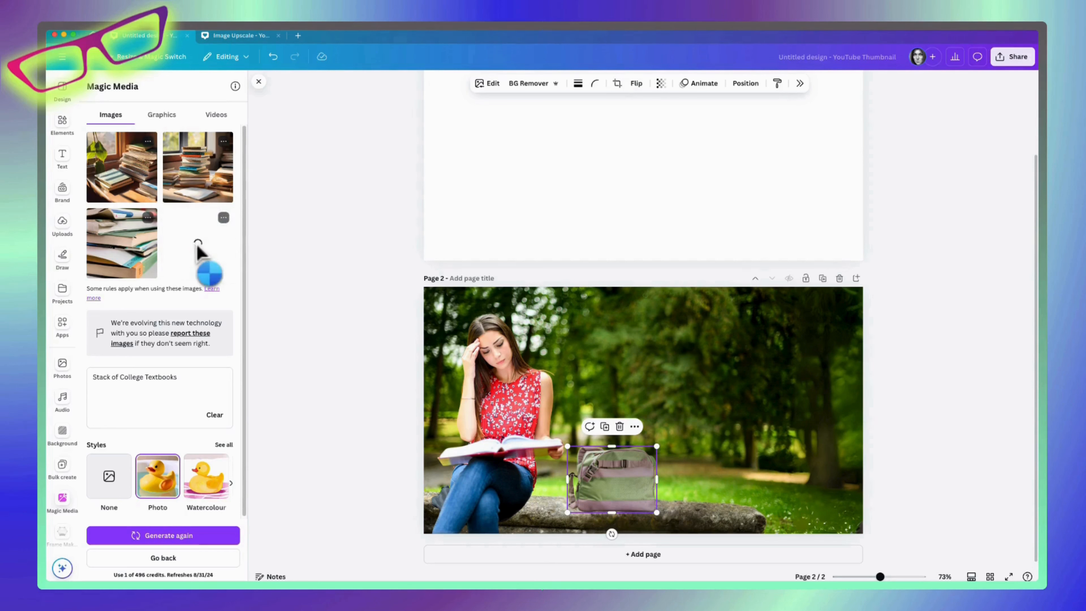
pyautogui.click(529, 90)
pyautogui.moveTo(804, 342); pyautogui.dragTo(748, 399)
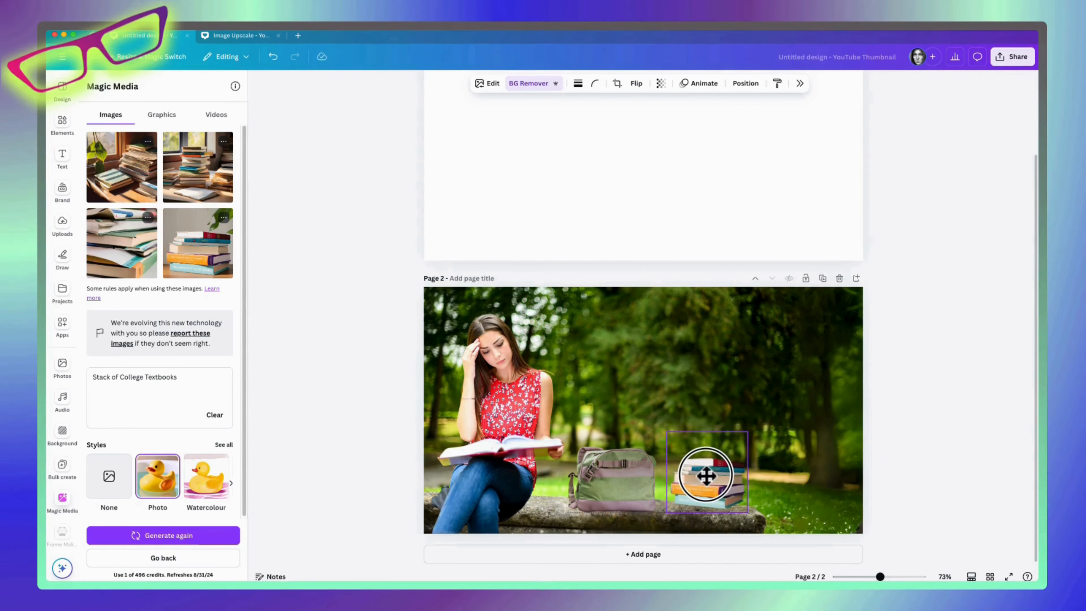